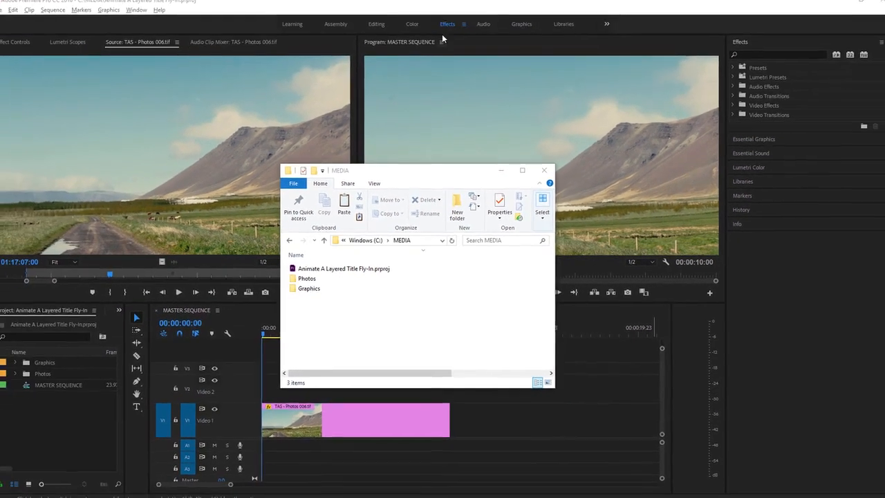
Switch to the Effects workspace, reset it to its saved layout, and save the project.
left_click(444, 35)
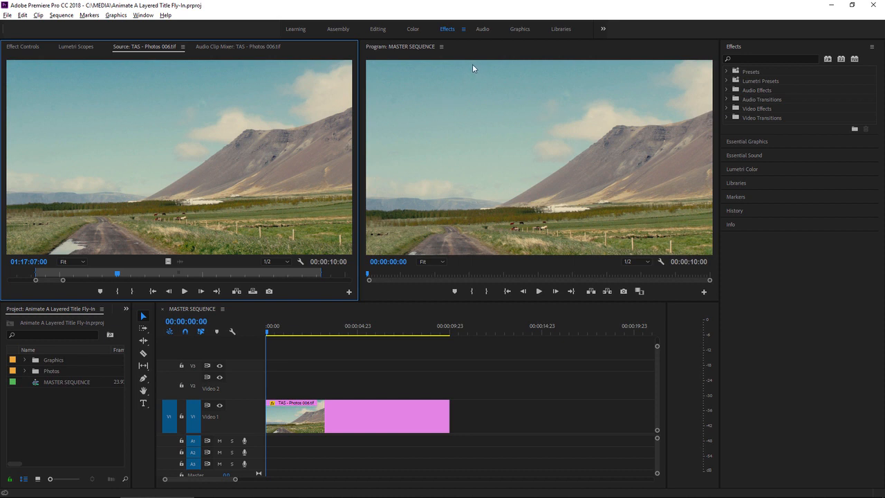
left_click(464, 29)
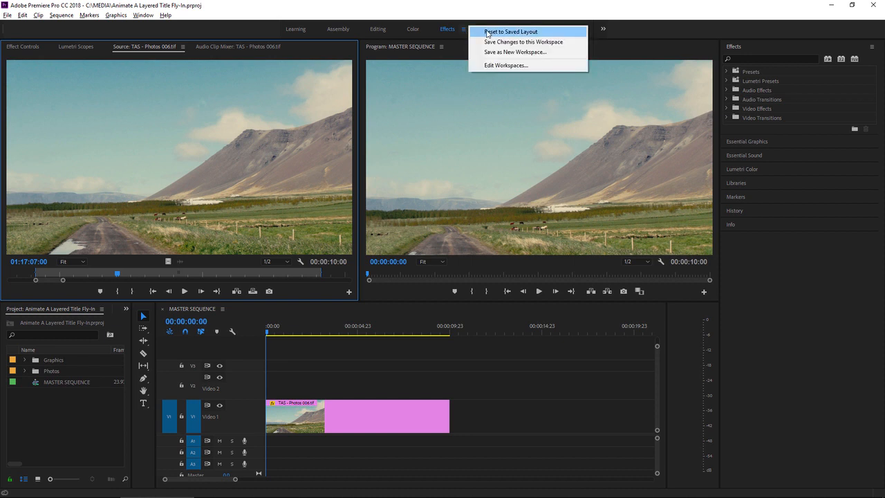
left_click(450, 32)
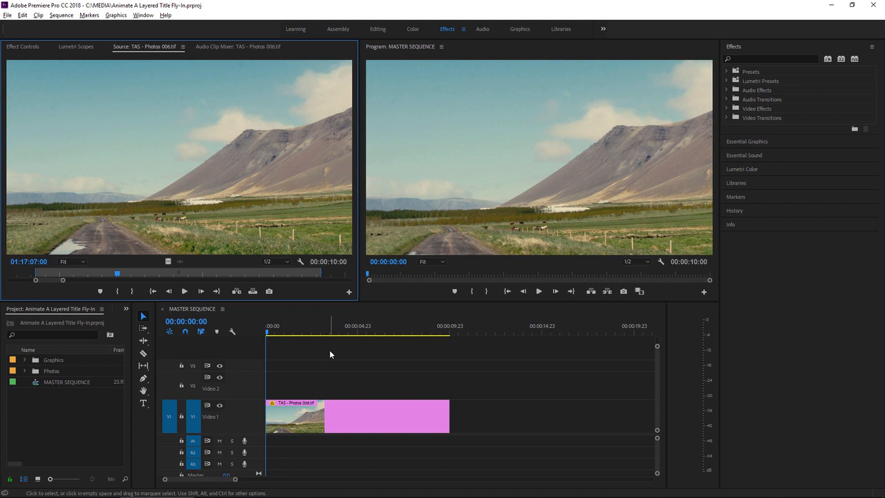
key("ctrl+s")
Import TAS_MAIN_TITLE.psd from the MEDIA Graphics folder in File Explorer into the Premiere project as a sequence with all layers at document size.
key("alt+Tab")
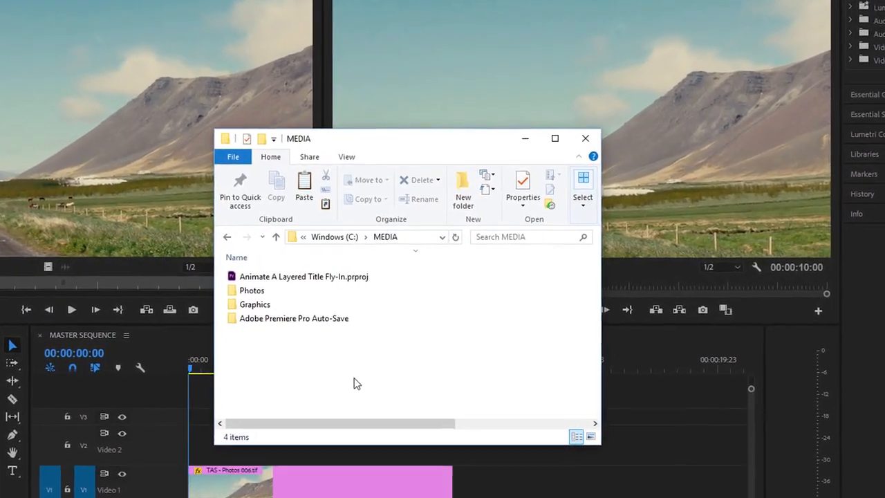
left_click(247, 305)
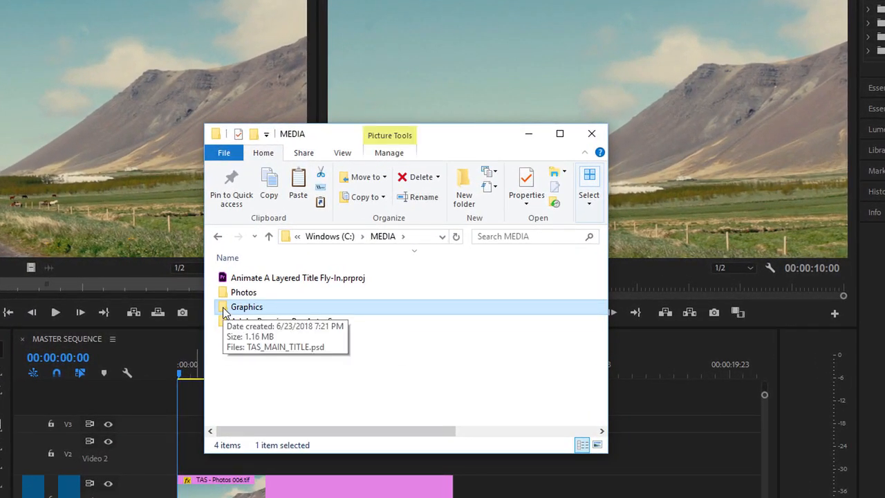
double_click(224, 309)
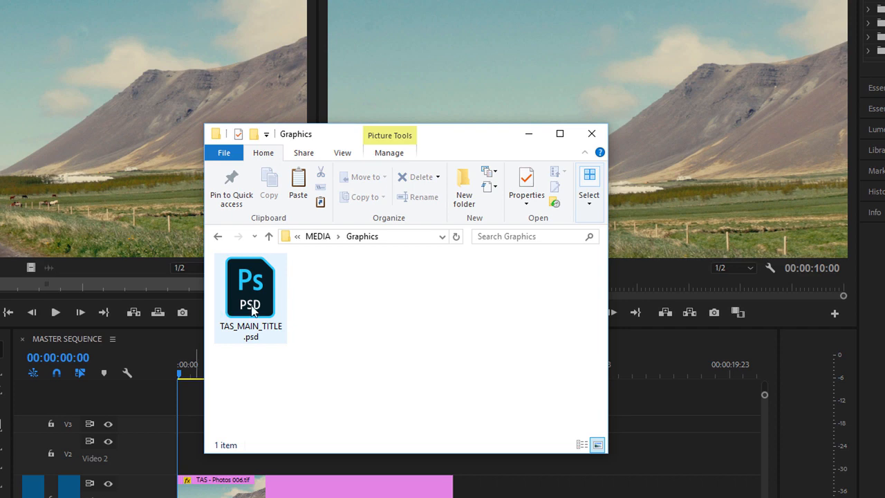
left_click_drag(251, 307, 0, 458)
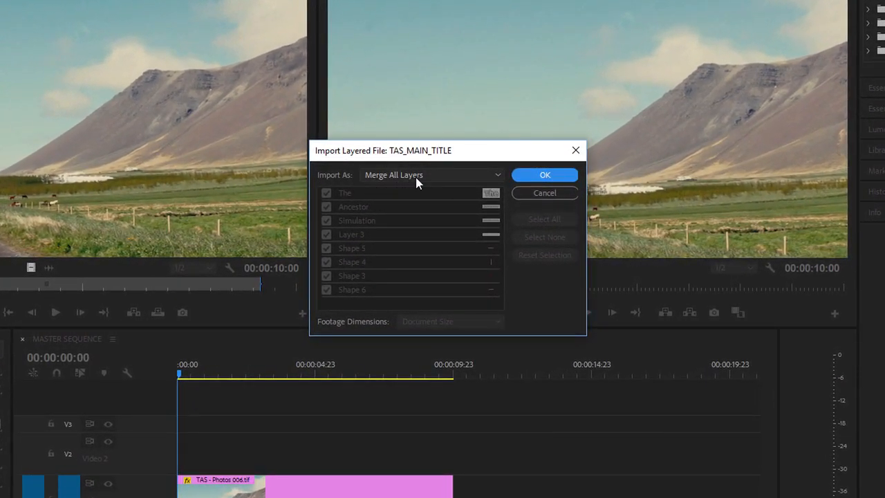
left_click(426, 179)
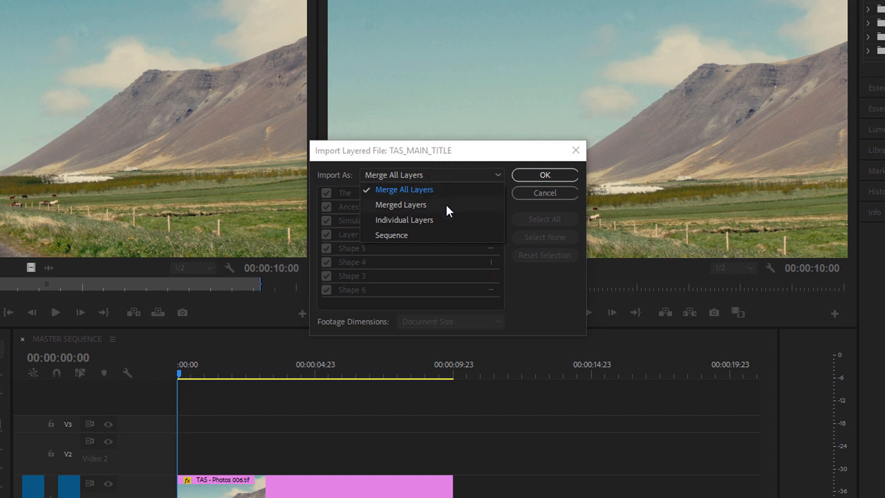
left_click(433, 236)
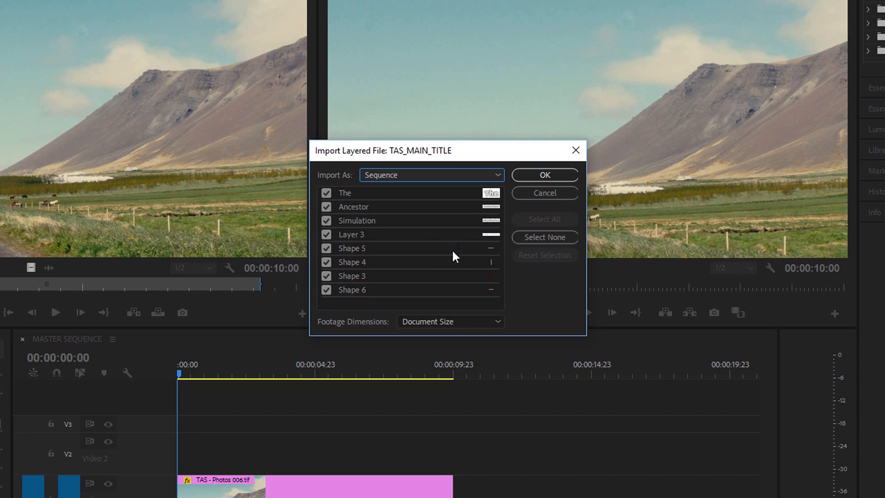
left_click(543, 174)
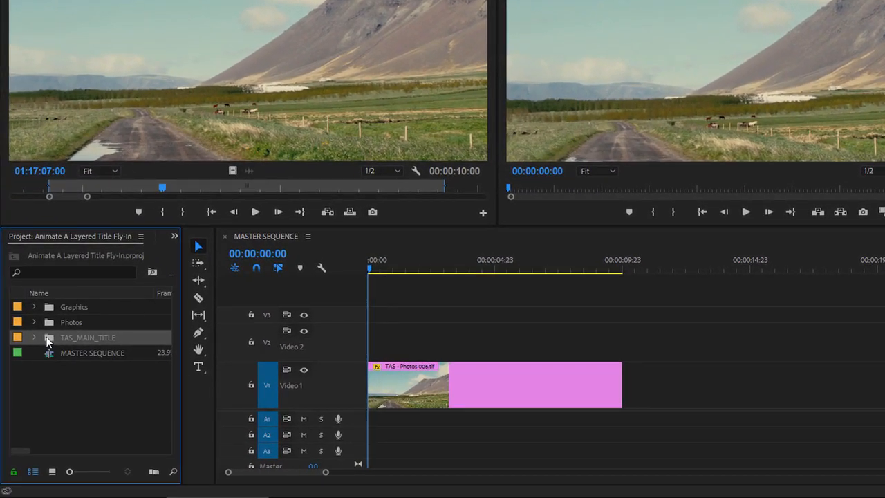
Expand the imported TAS_MAIN_TITLE bin and open the TAS_MAIN_TITLE sequence in the timeline.
left_click(35, 337)
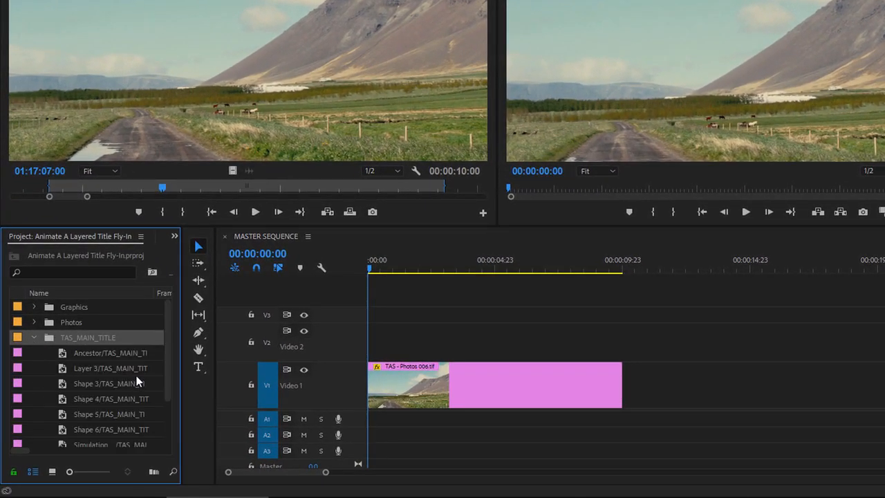
left_click_drag(168, 352, 166, 413)
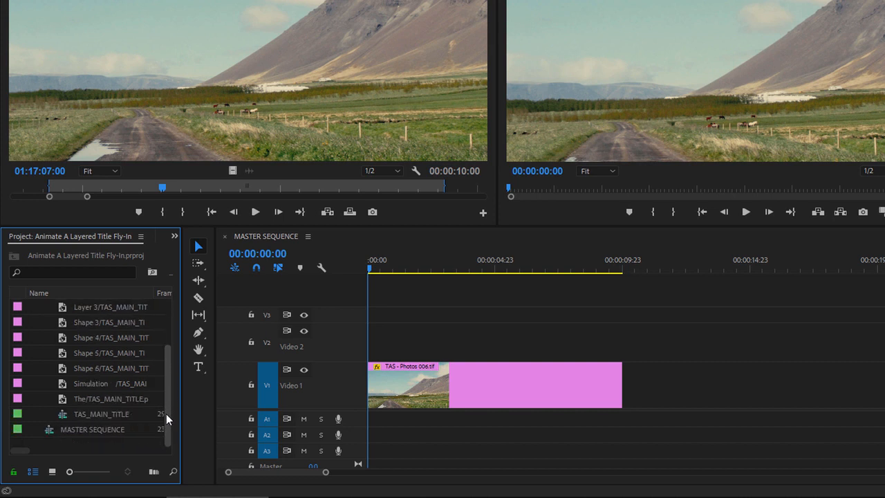
left_click(61, 414)
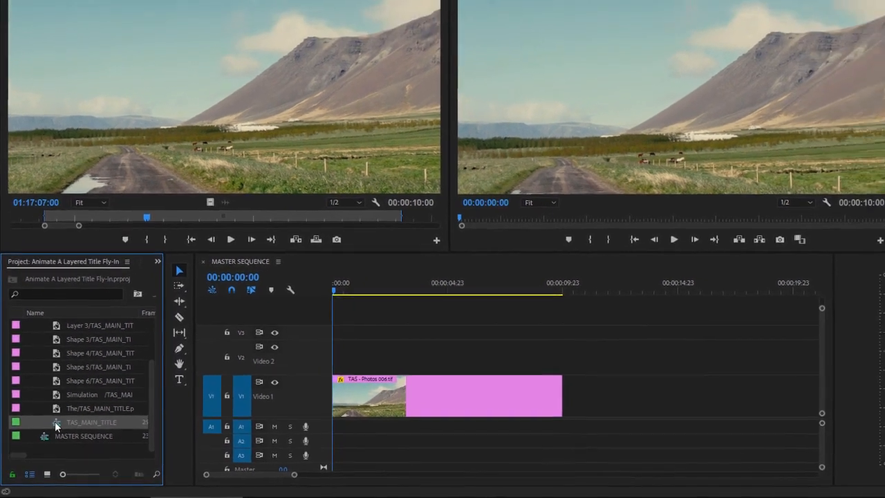
double_click(64, 415)
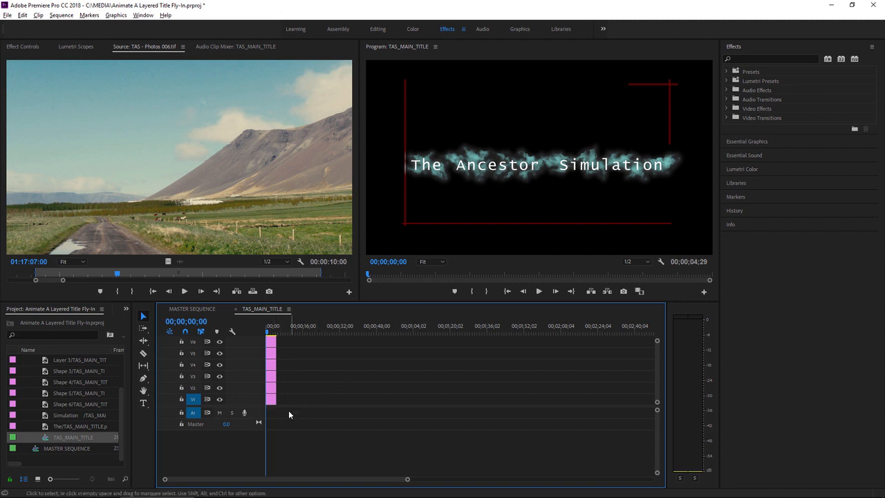
Copy all layer clips of the TAS_MAIN_TITLE sequence and paste them at the start of MASTER SEQUENCE, from track V2 upward.
left_click_drag(253, 411, 253, 449)
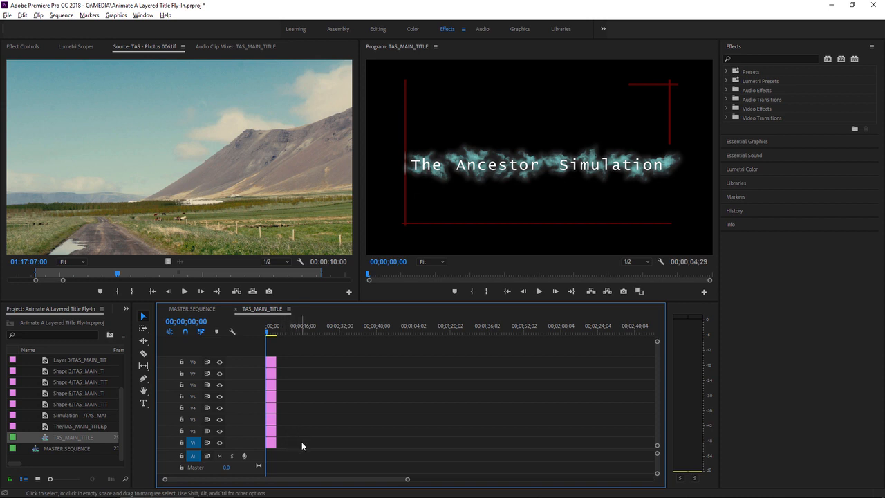
left_click_drag(302, 446, 269, 355)
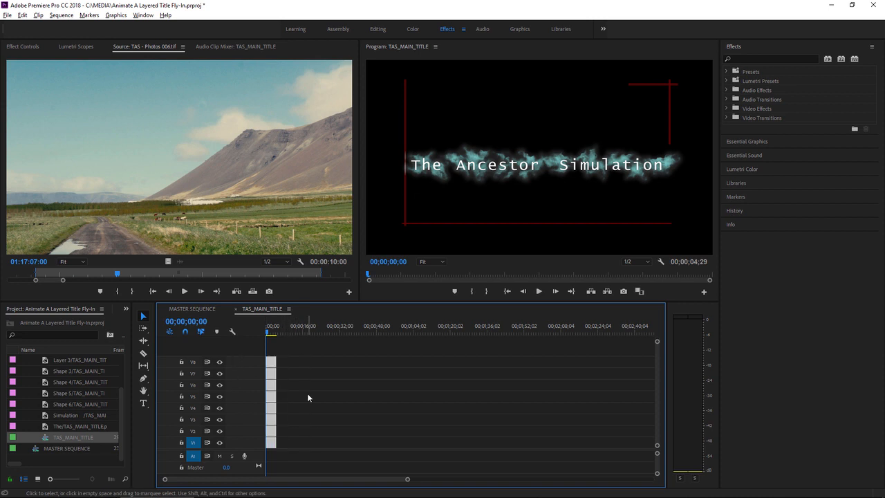
right_click(270, 367)
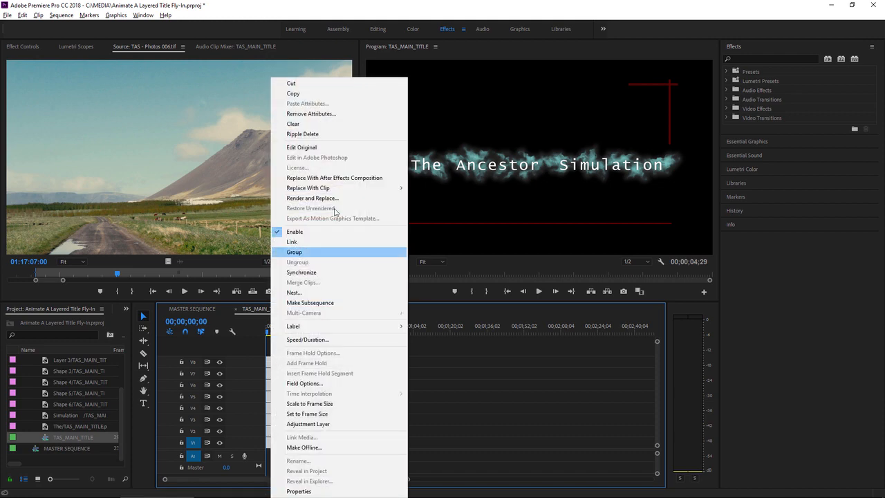
left_click(339, 94)
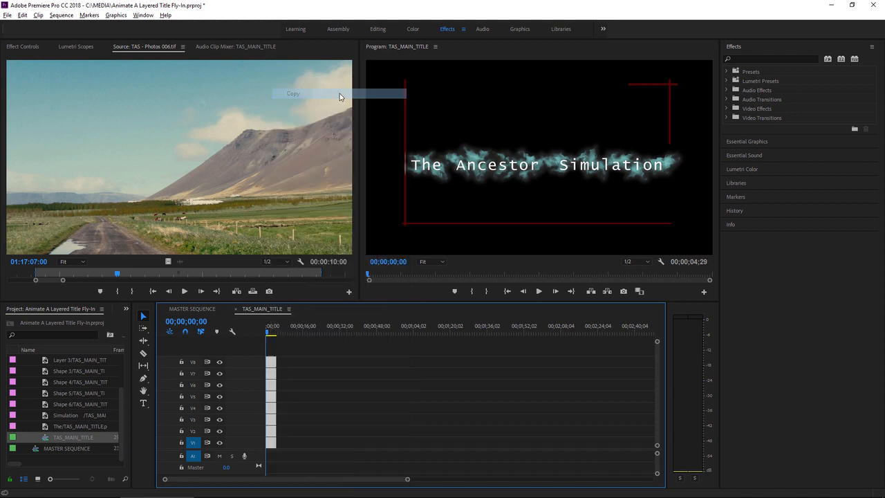
left_click(191, 308)
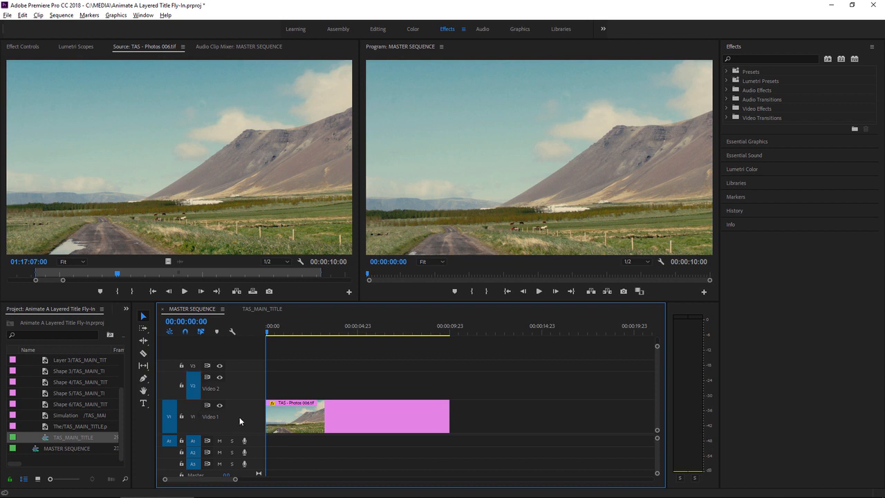
key("ctrl+v")
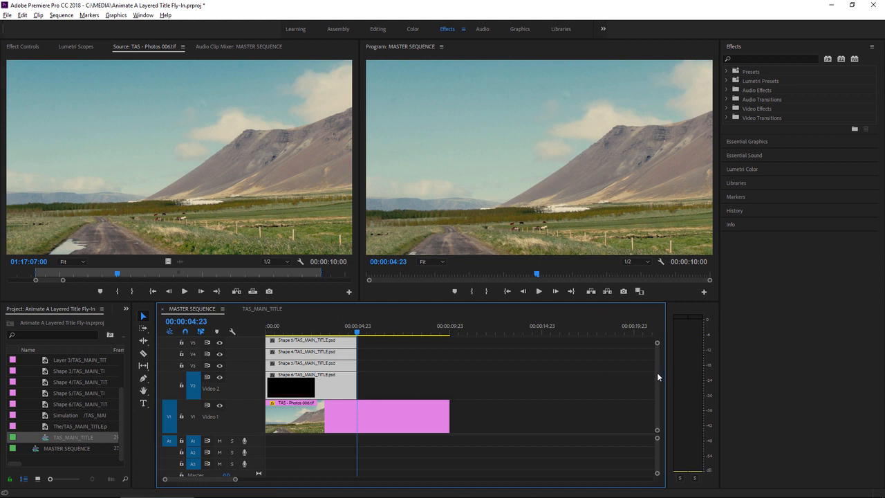
Extend all the pasted title layers to the end of the background photo clip and move the playhead to 00:00:03:00.
scroll(656, 372, "up", 3)
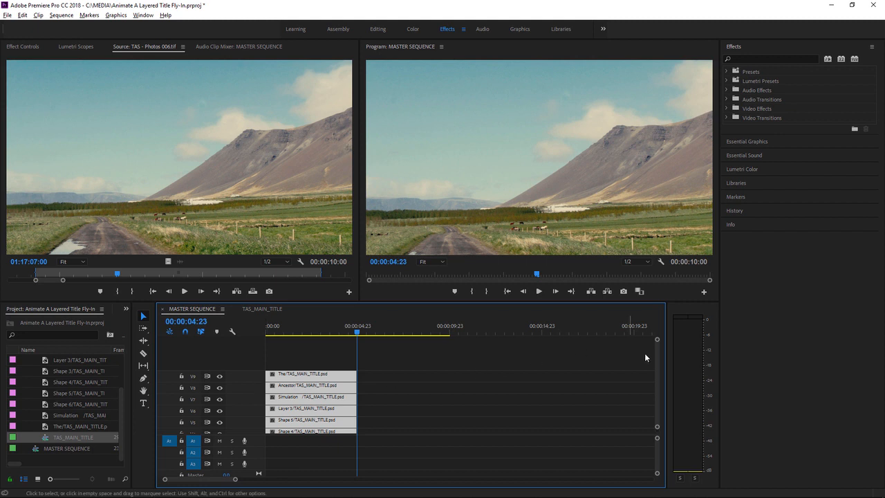
scroll(657, 362, "down", 1)
scroll(656, 362, "down", 3)
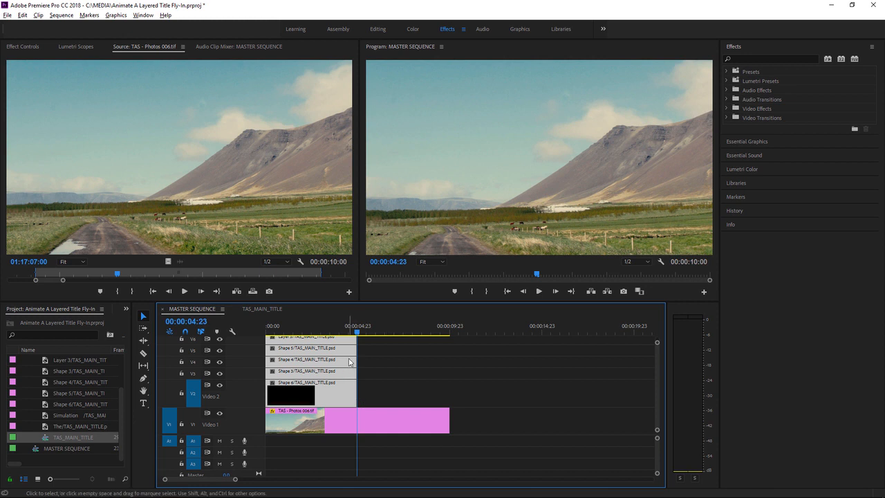
left_click_drag(354, 394, 445, 394)
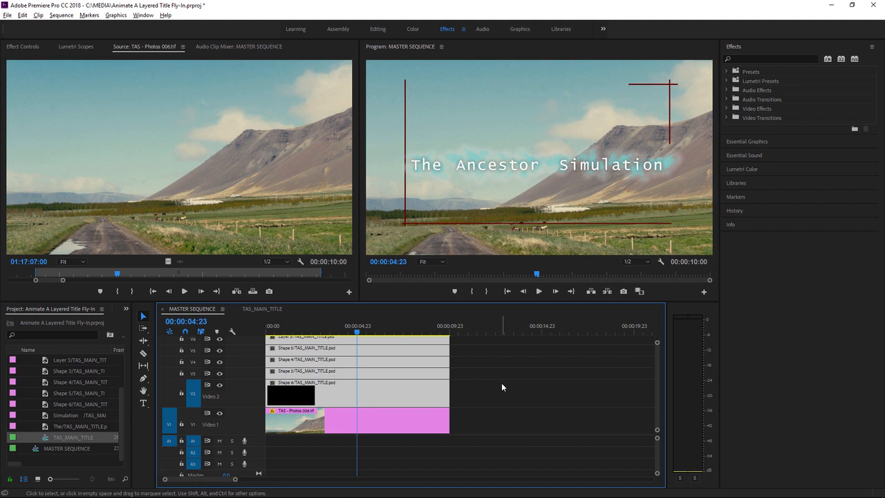
left_click(318, 331)
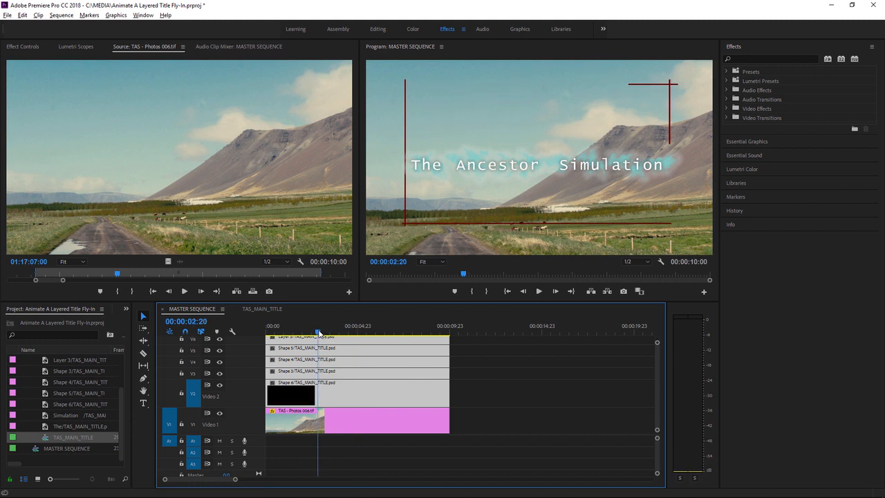
left_click_drag(318, 332, 322, 335)
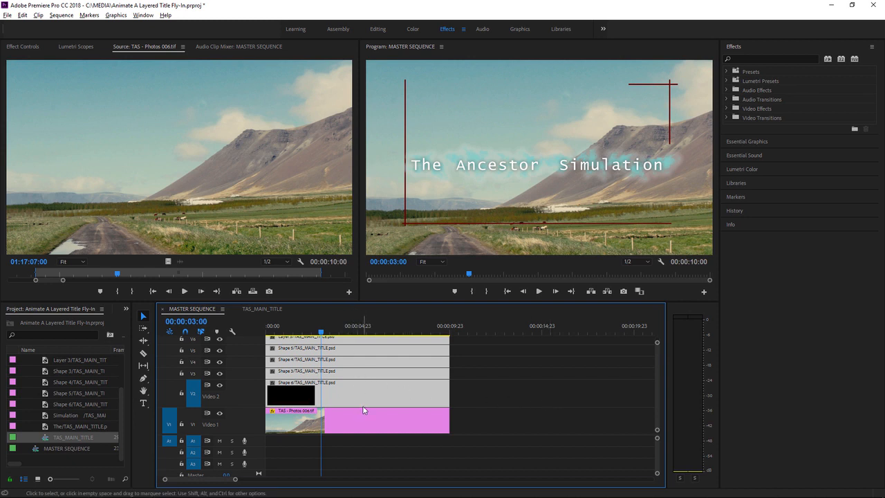
Turn the output of tracks V5, V4 and V3 off and on one by one to check which title element each holds.
left_click(219, 350)
left_click(219, 350)
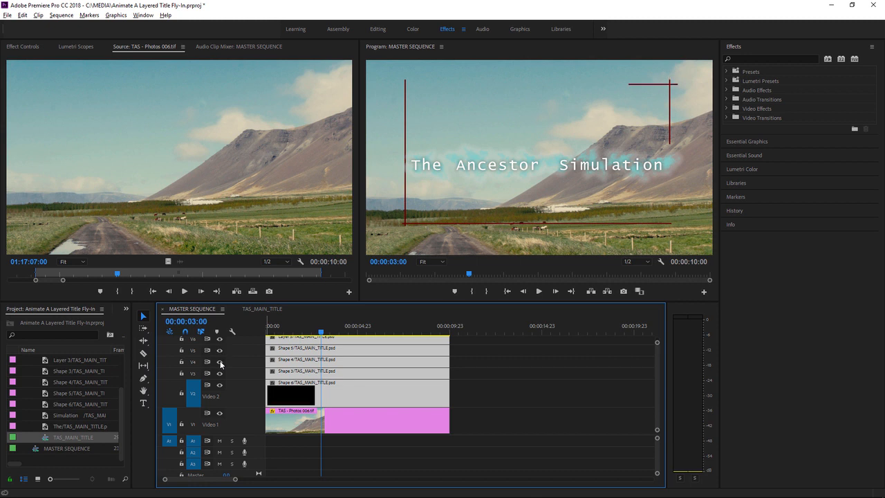
left_click(219, 362)
left_click(219, 362)
left_click(219, 374)
left_click(219, 373)
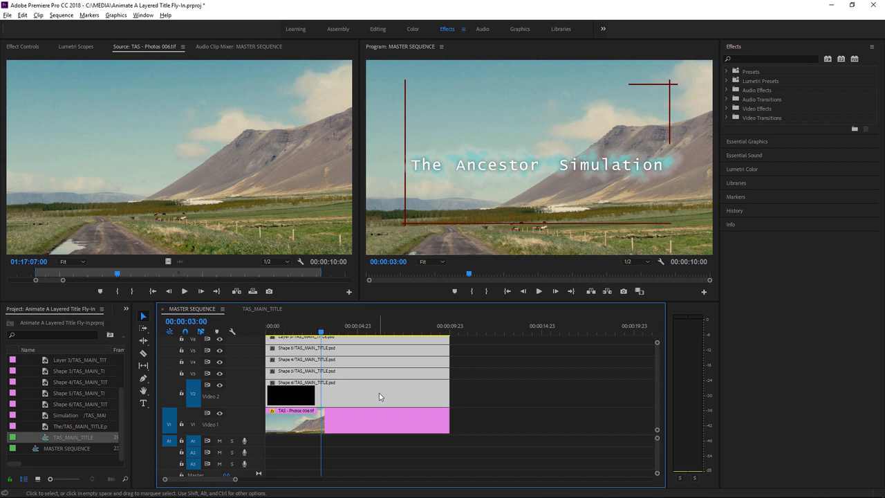
Add a Position keyframe at 00:00:03:00 to the Shape 6 clip on V2 and set its temporal interpolation to Ease In.
left_click(476, 386)
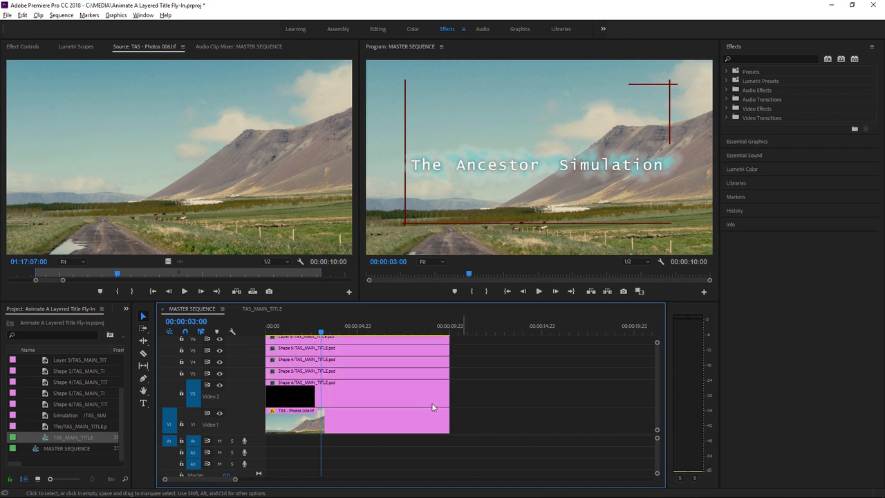
left_click(367, 393)
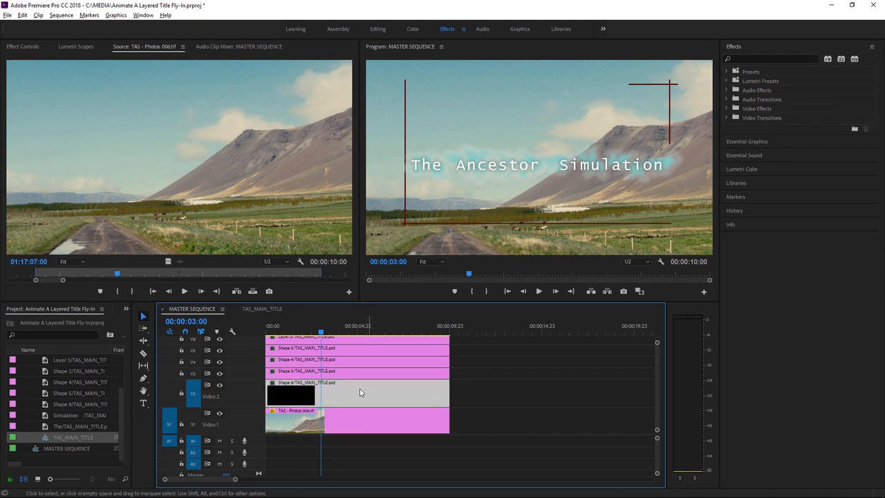
left_click(21, 46)
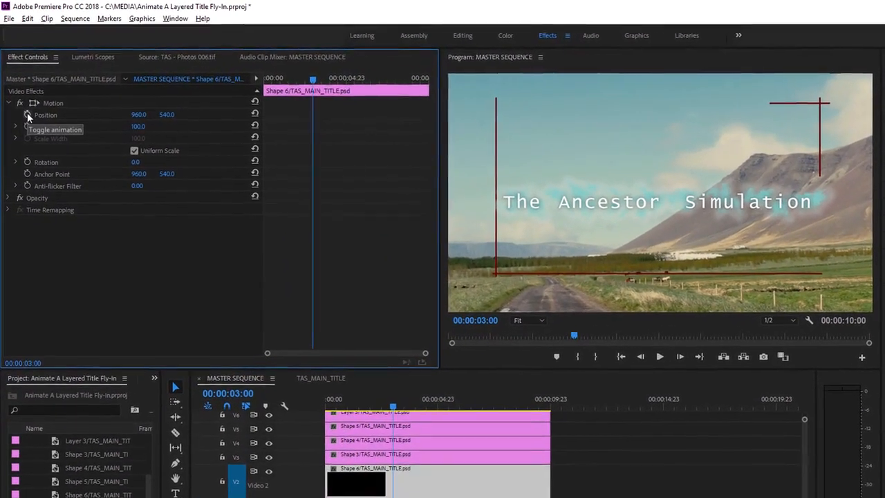
left_click(28, 116)
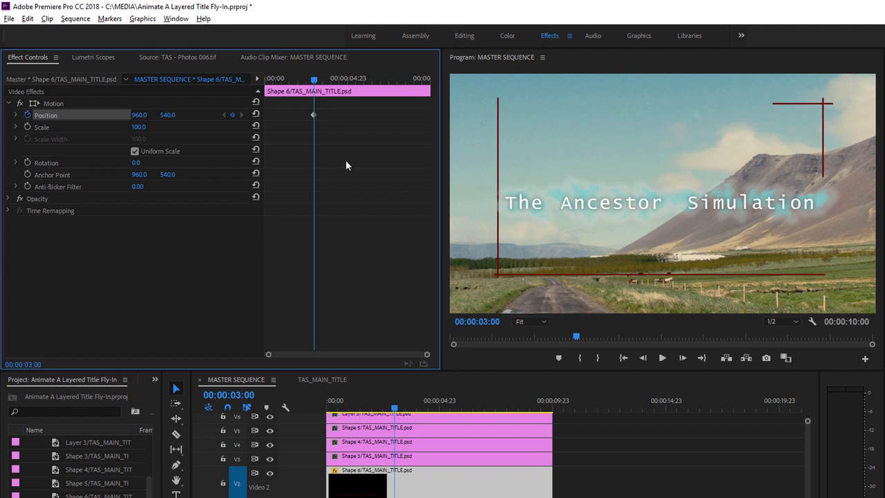
right_click(313, 116)
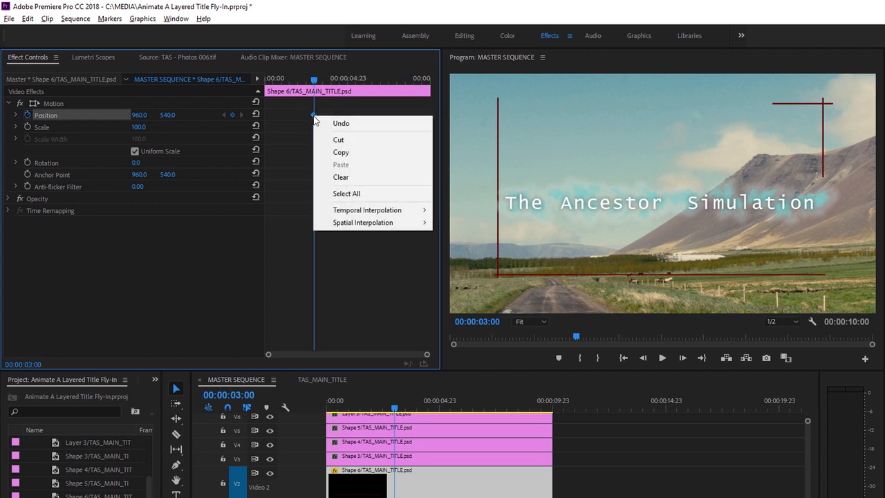
mouse_move(401, 211)
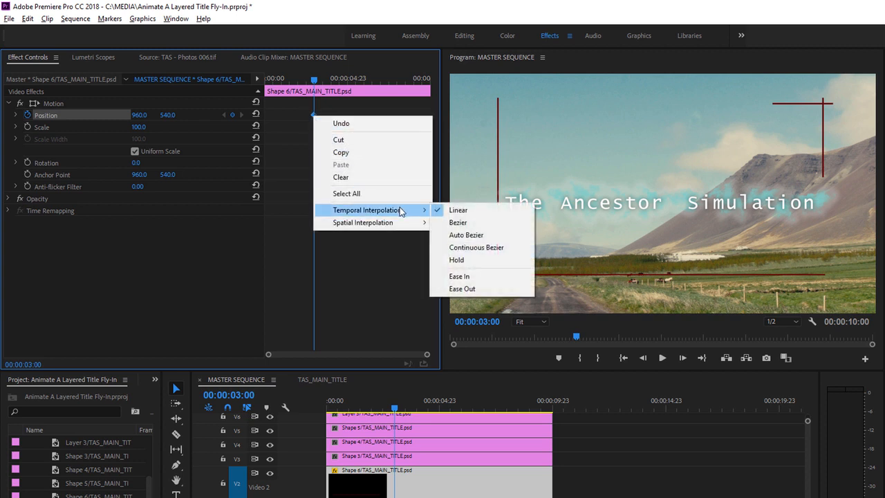
left_click(472, 277)
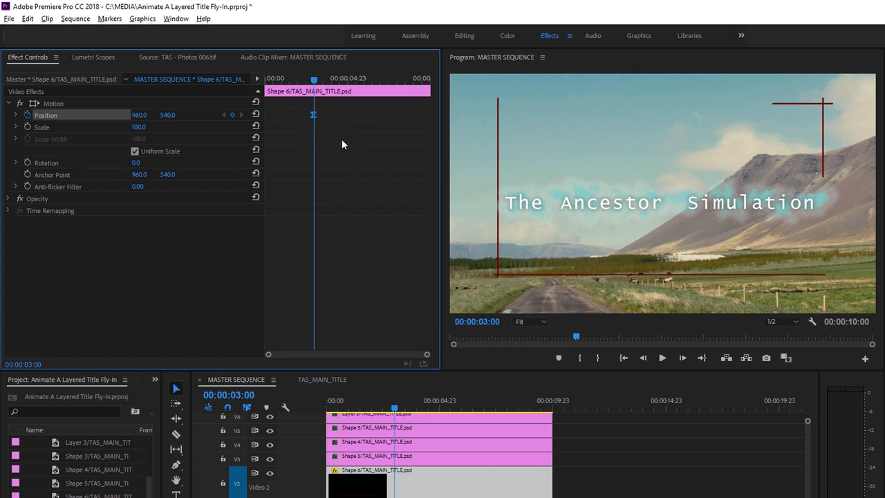
Copy the Motion effect of the Shape 6 clip and paste it onto all the title layer clips on V3 to V9.
right_click(59, 101)
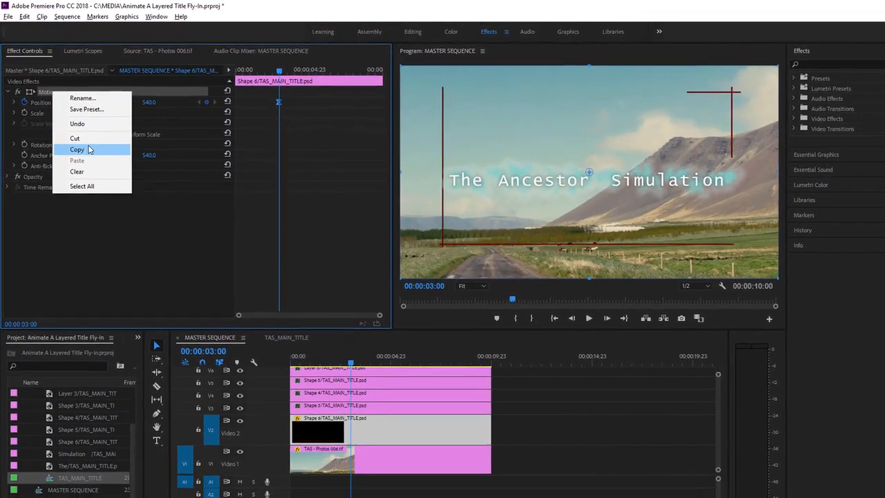
left_click(89, 149)
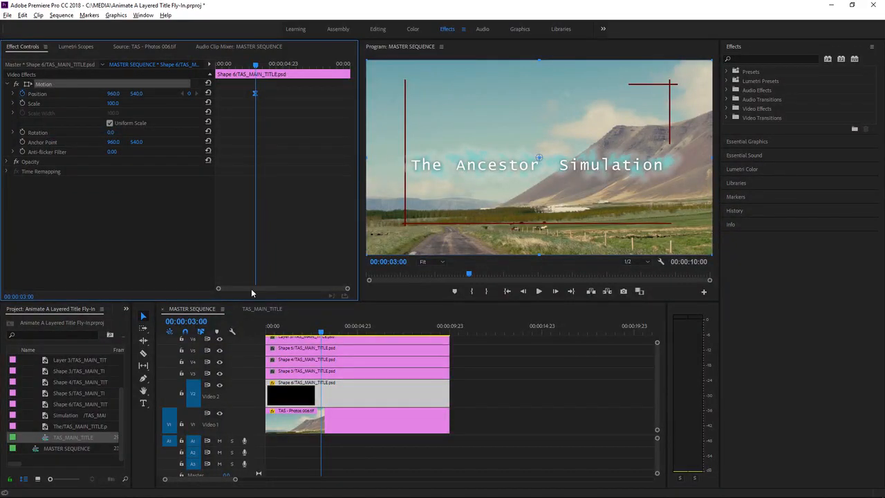
left_click_drag(297, 325, 236, 332)
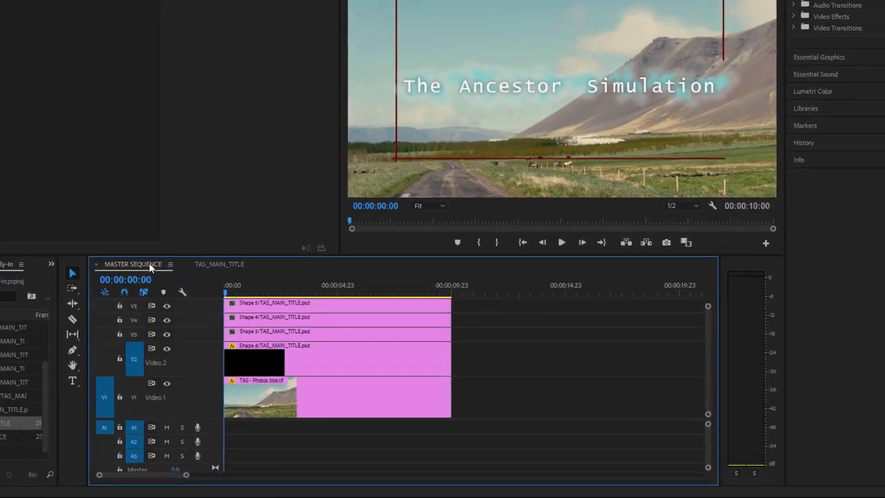
double_click(103, 228)
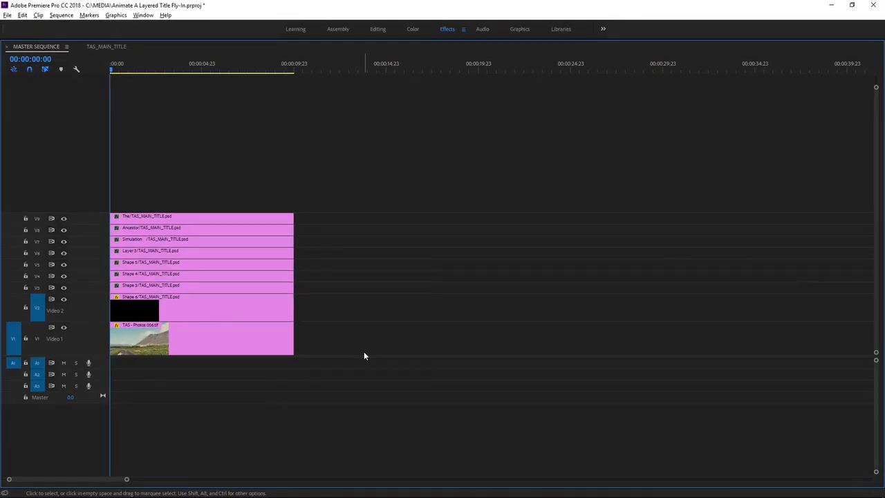
left_click_drag(332, 286, 112, 211)
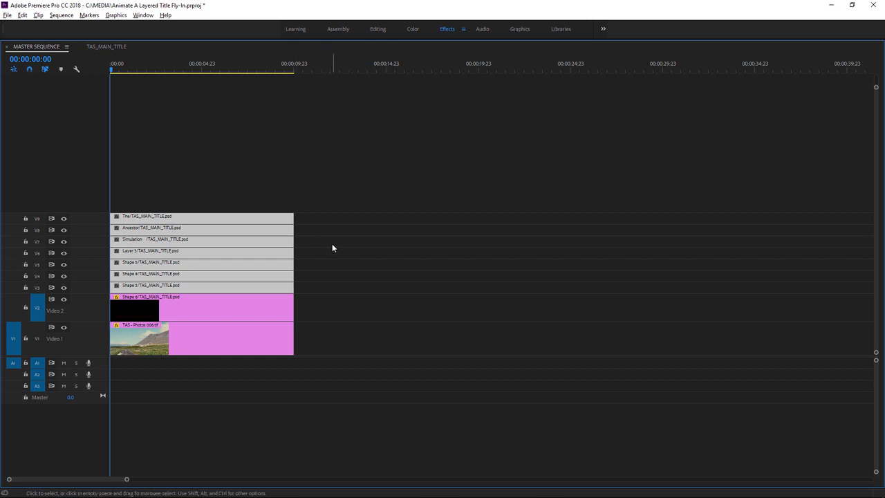
double_click(44, 45)
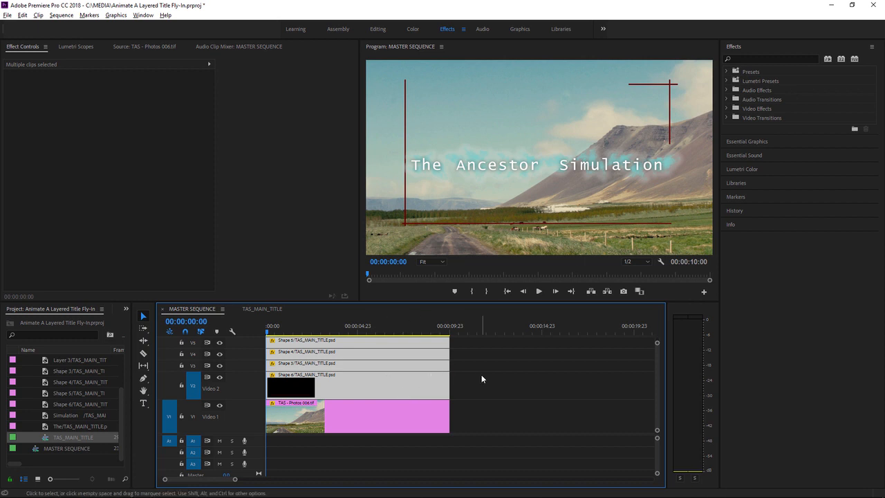
key("ctrl+shift+a")
left_click(400, 365)
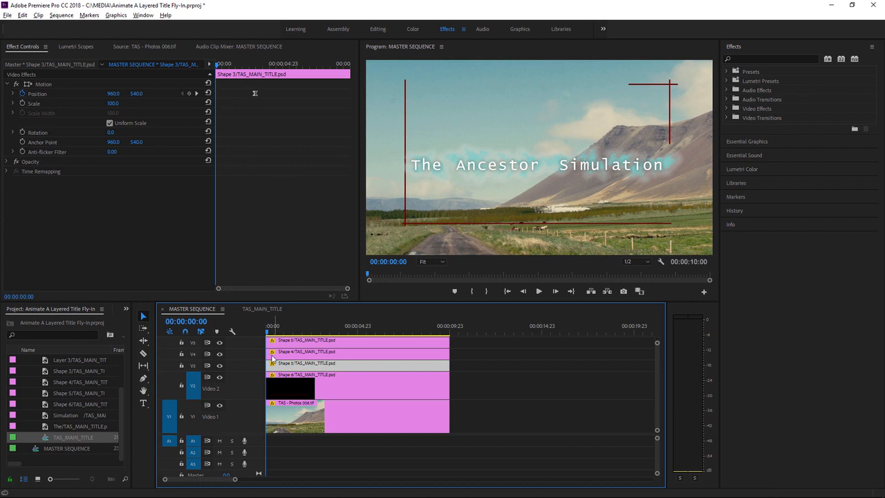
Trim the starts of the title clips on V3 to V9 into a staircase, with Shape 3 on V3 starting at 00:00:00:11.
left_click_drag(257, 433, 256, 465)
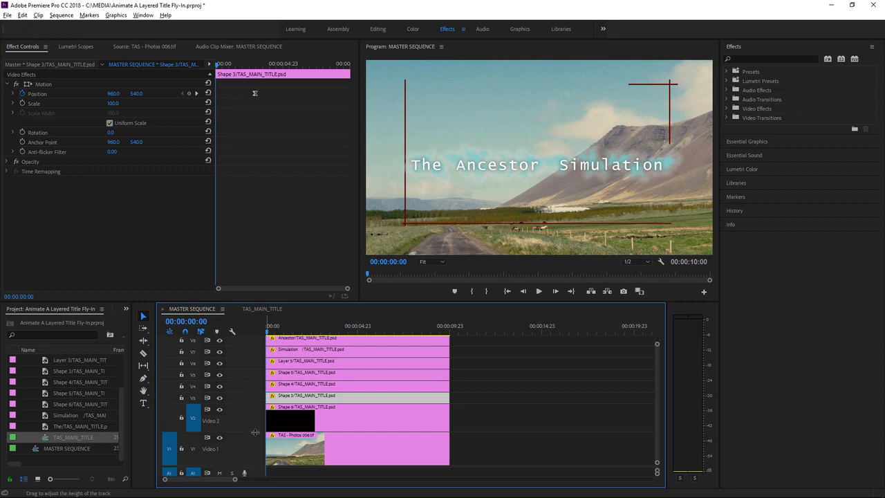
left_click_drag(255, 433, 255, 454)
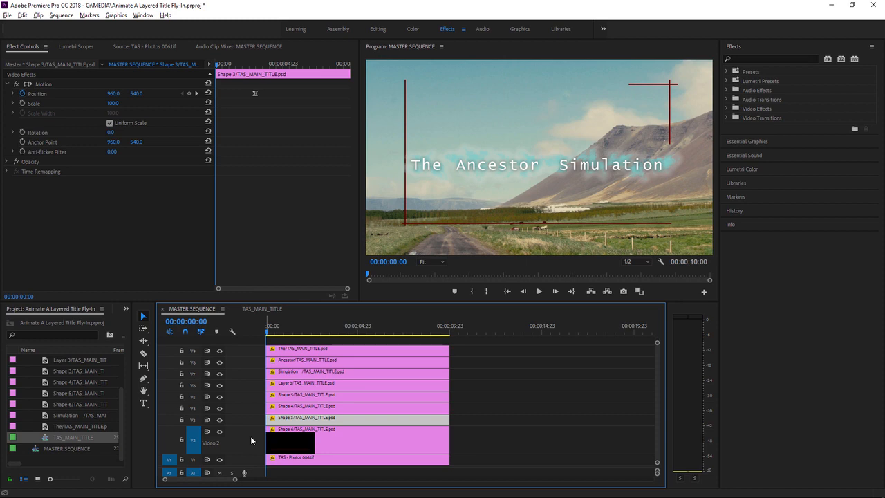
left_click_drag(268, 420, 275, 419)
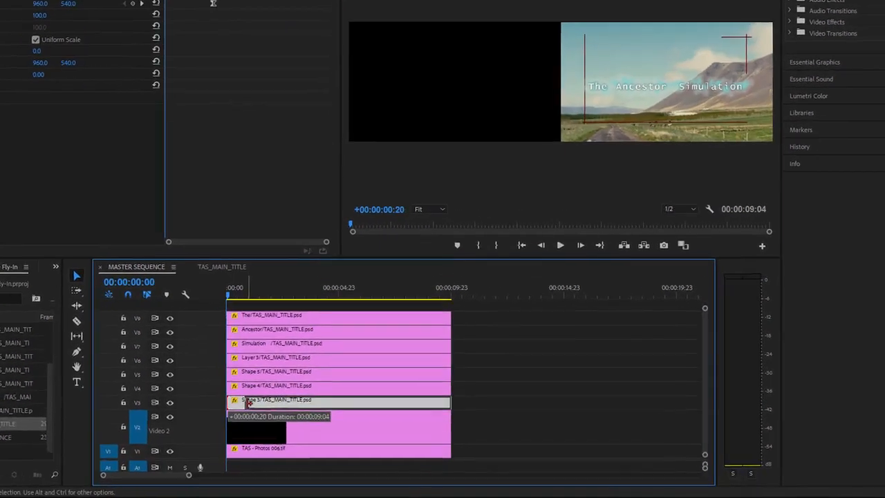
left_click_drag(194, 376, 222, 329)
left_click_drag(179, 310, 236, 294)
left_click_drag(178, 273, 242, 282)
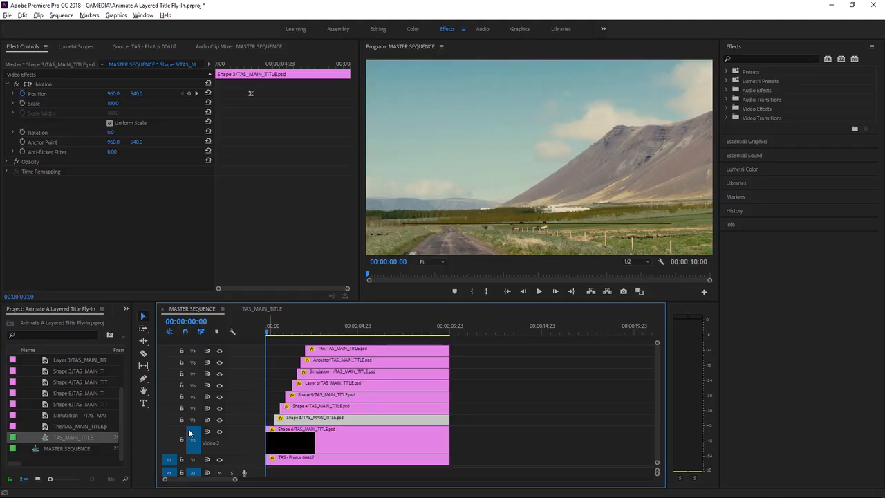
Target video tracks V2 to V9 and test jumping the playhead between the staggered clip starts.
left_click(194, 423, "shift")
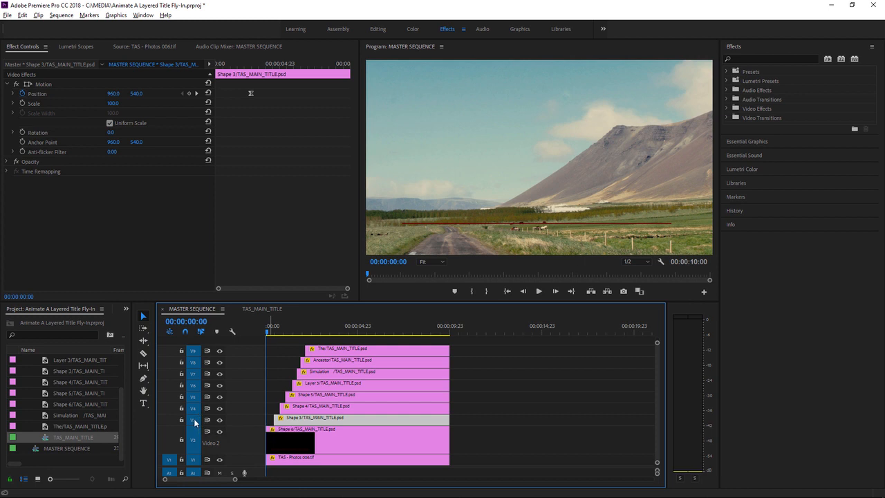
key("space")
key("Up")
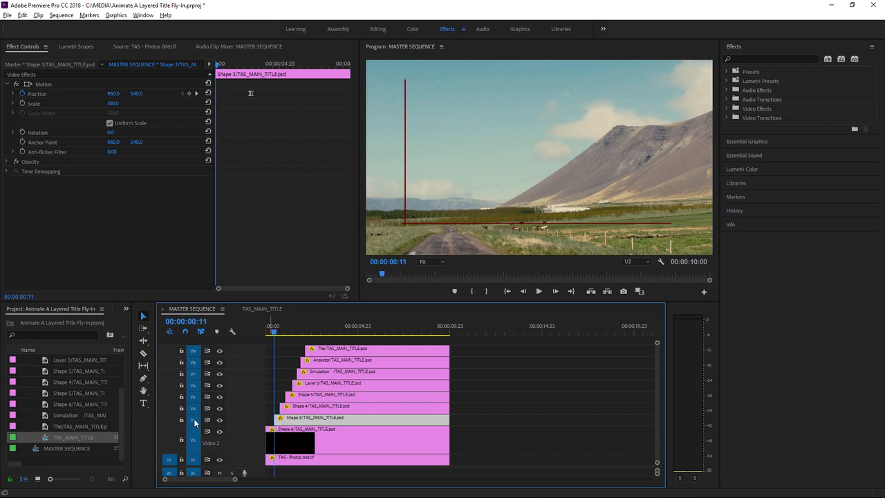
key("space")
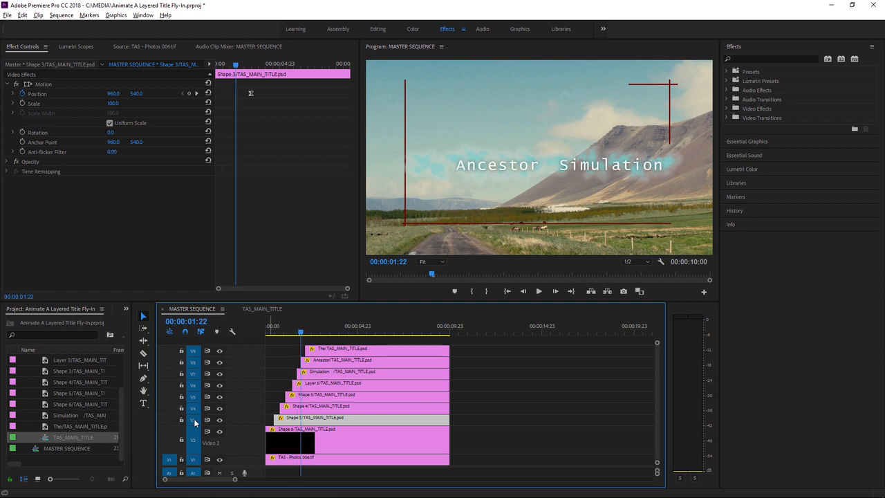
key("Up")
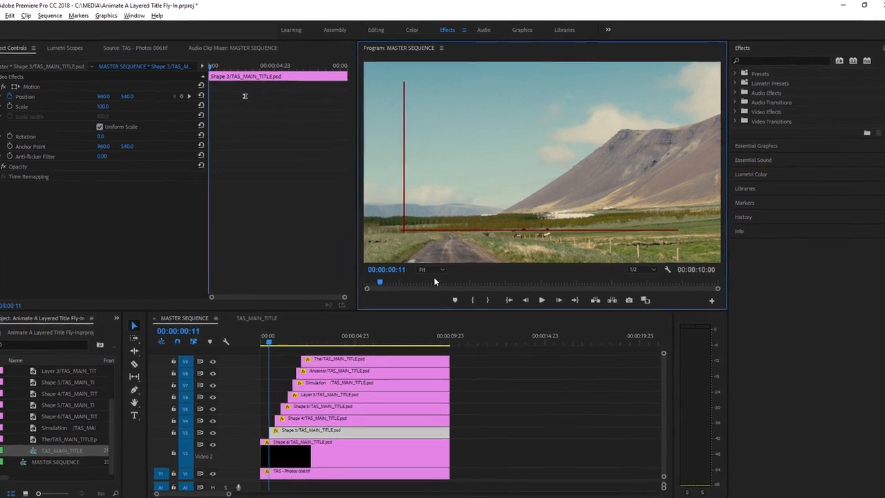
Set the Program Monitor zoom level to 25%, deselect all clips and return the playhead to 00:00:00:00.
left_click(430, 306)
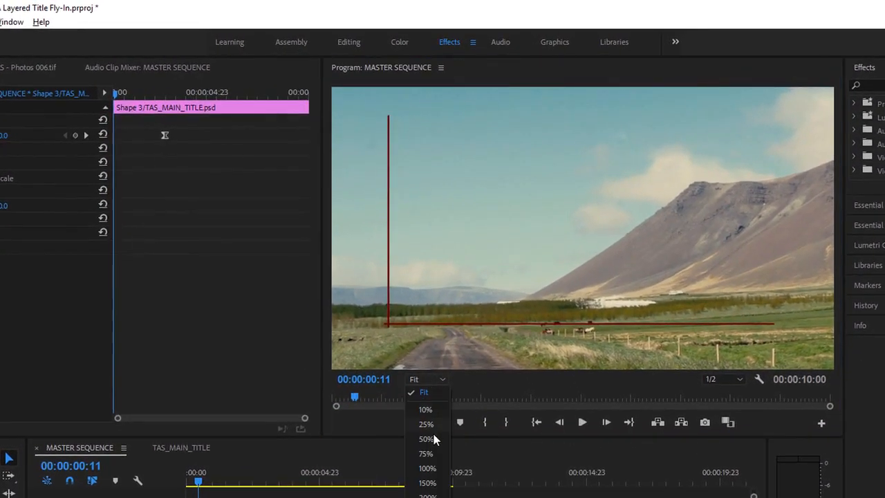
left_click(429, 425)
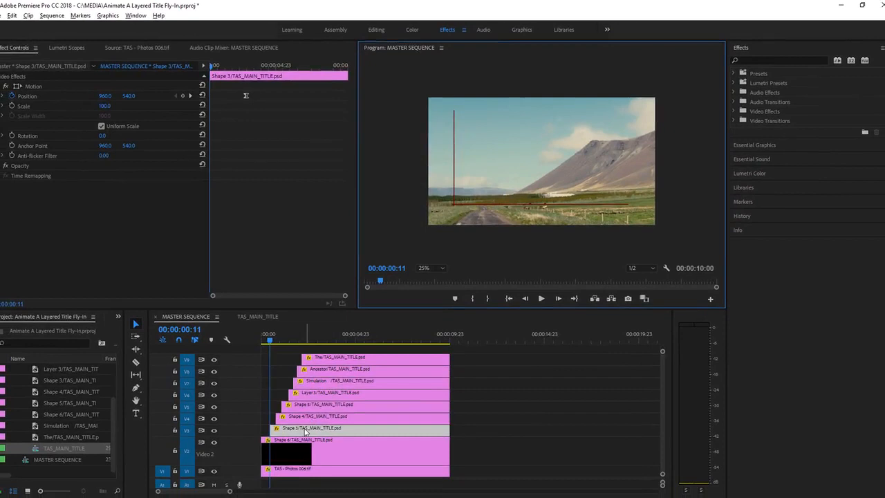
left_click(468, 423)
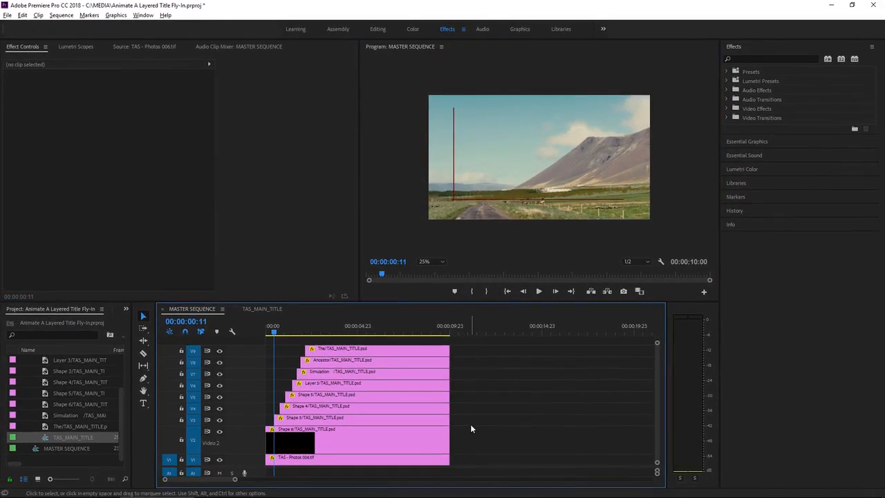
key("Home")
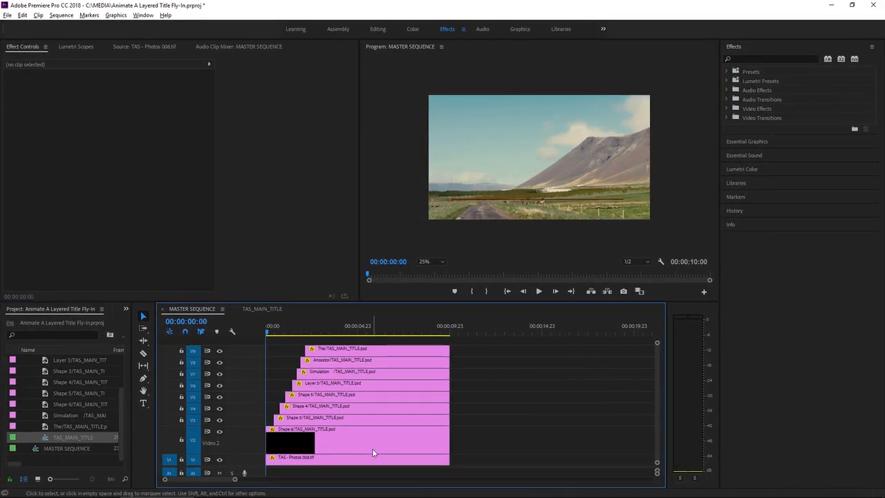
Place the Shape 6 layer outside the frame's left edge at 00:00:00:00, at position about -1052, 556.
left_click(324, 447)
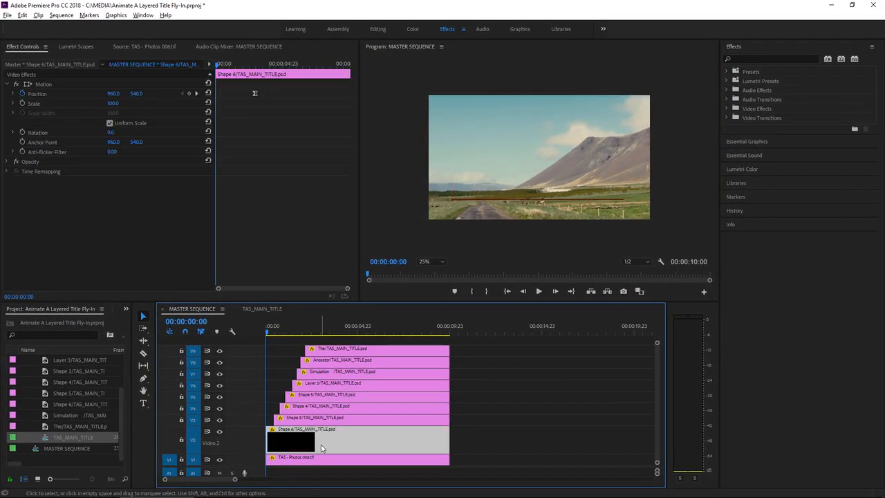
left_click(42, 84)
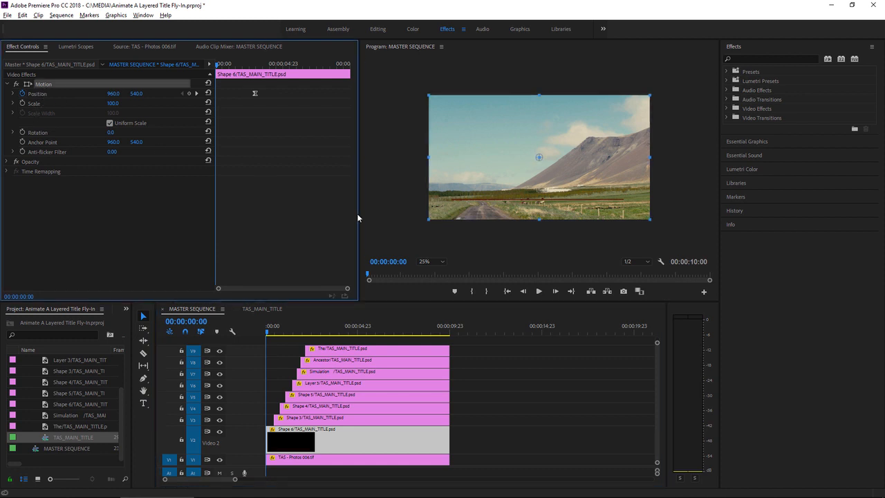
left_click_drag(579, 188, 348, 193)
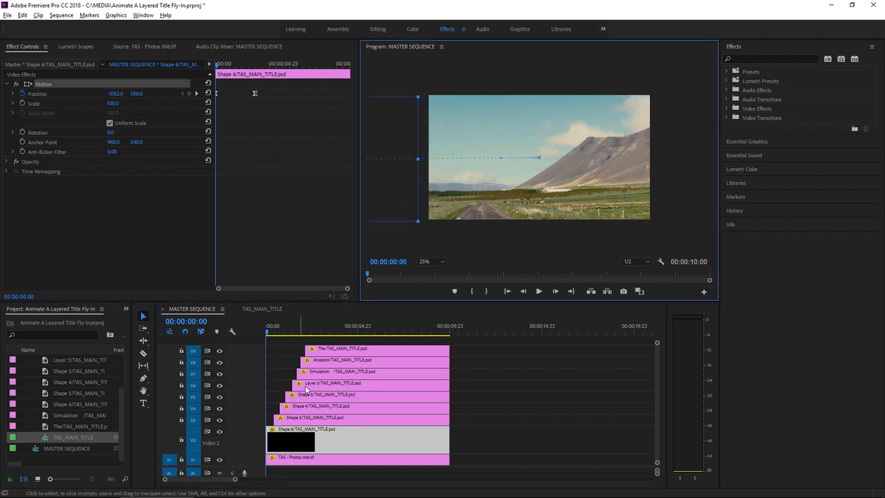
Place the Shape 3 layer above the frame at its clip start, 00:00:00:11, at position about 952, -584.
left_click(282, 378)
key("Down")
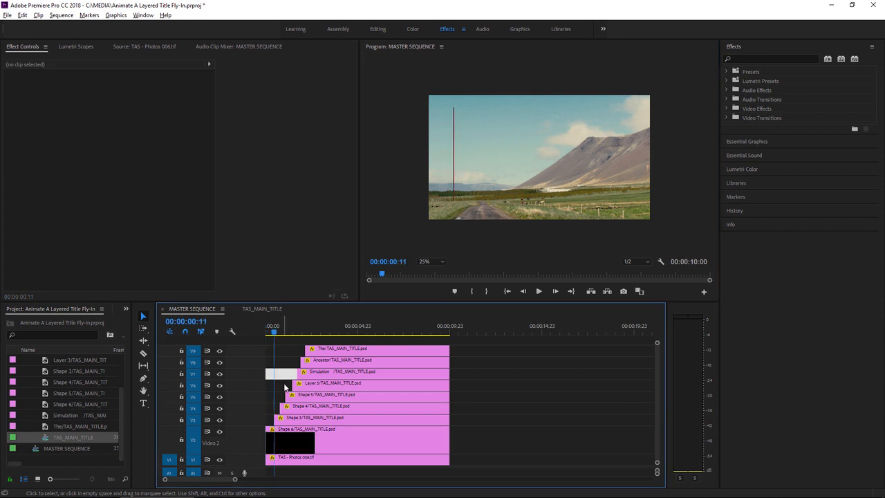
left_click(306, 421)
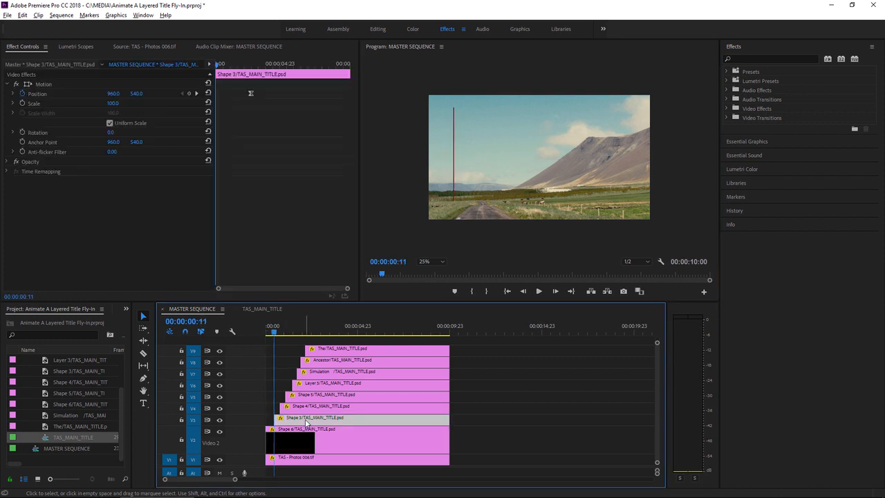
left_click(45, 84)
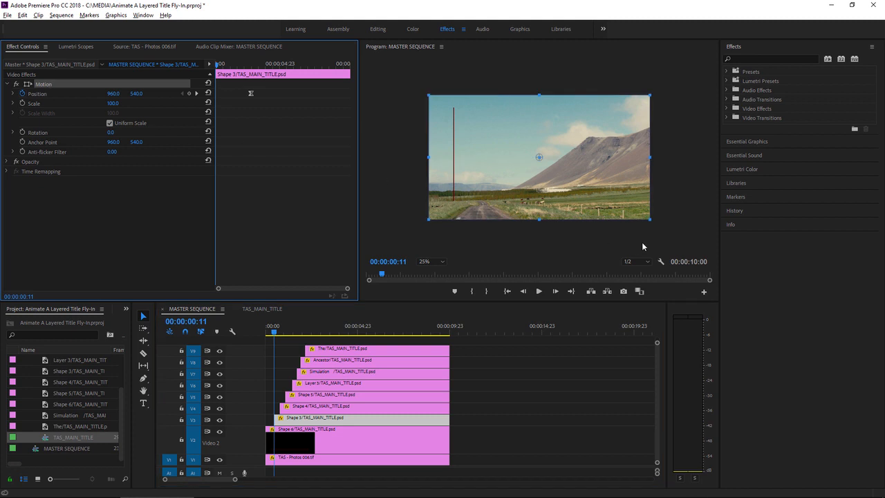
left_click(528, 143)
left_click_drag(529, 143, 537, 84)
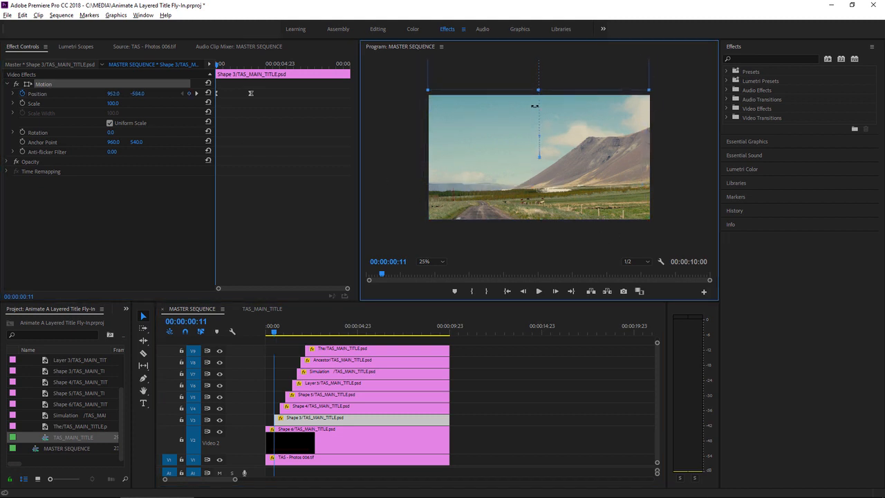
Place the Shape 4 layer below the frame at its clip start, 00:00:00:19, at position about 904, 1736.
left_click(316, 408)
key("Down")
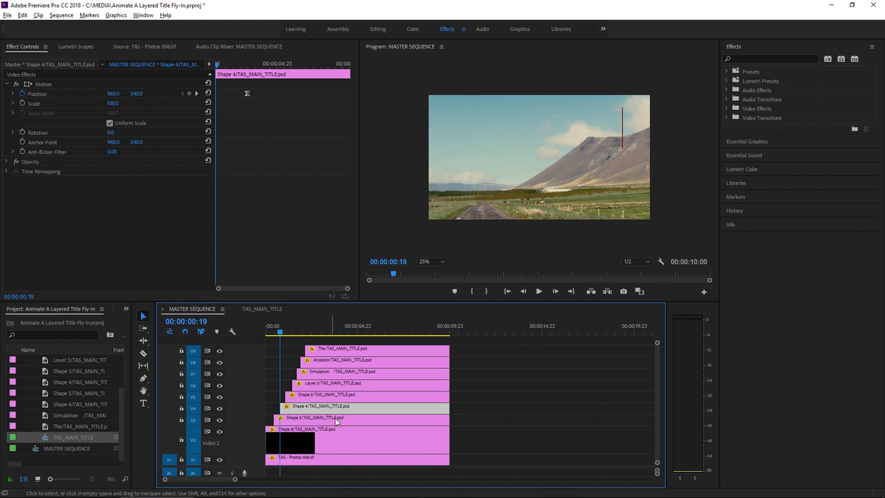
left_click(47, 84)
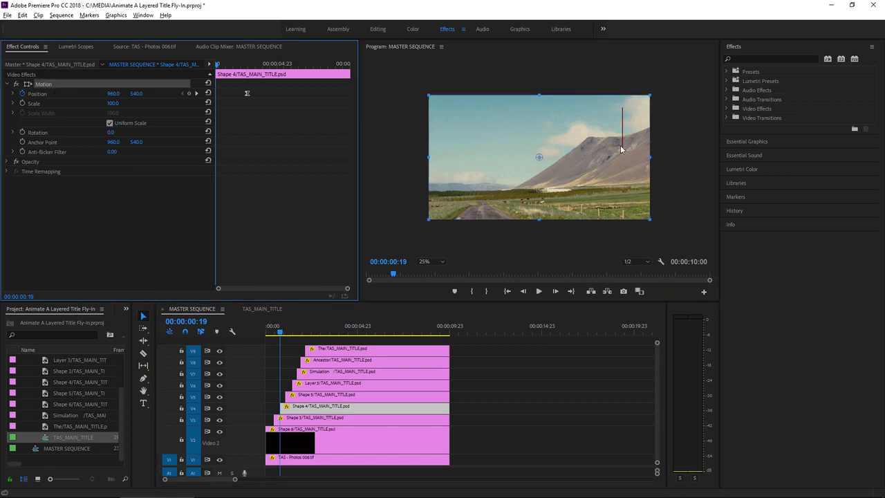
left_click_drag(620, 148, 615, 286)
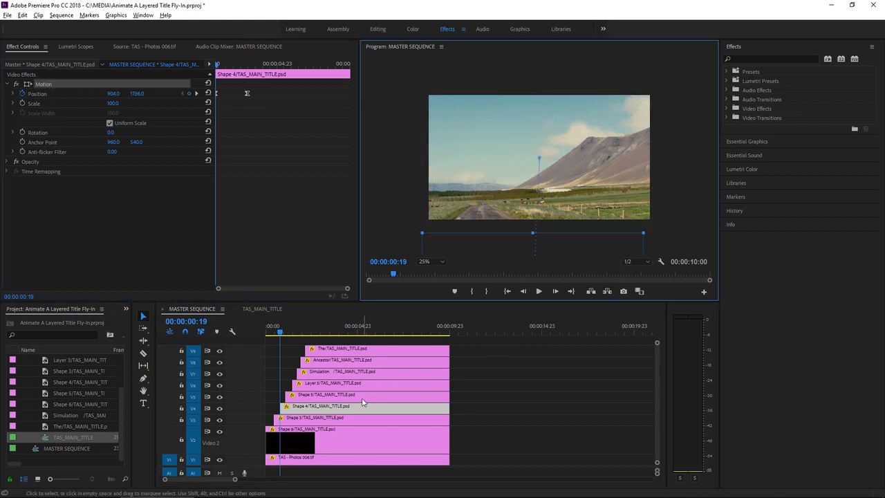
Shift the Shape 5 layer out past the frame's right edge at its clip start, 00:00:01:02, to position about 1904, 536.
left_click(362, 394)
key("Down")
left_click(42, 84)
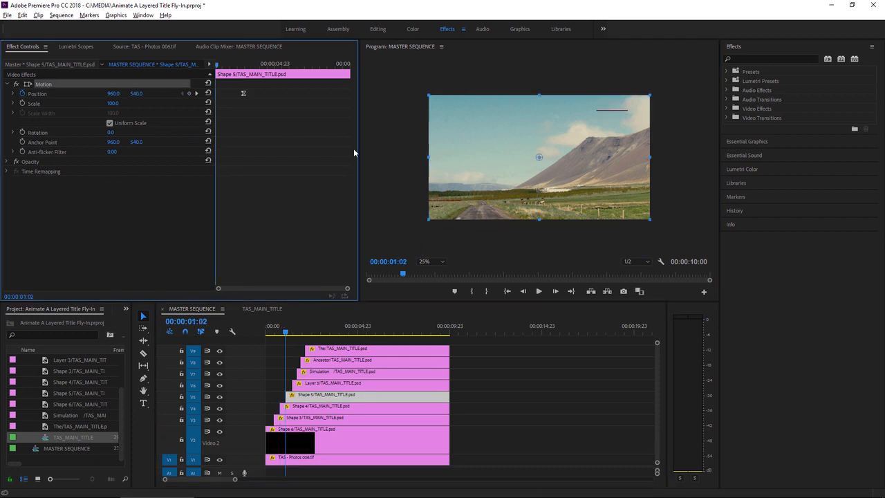
left_click_drag(507, 123, 563, 155)
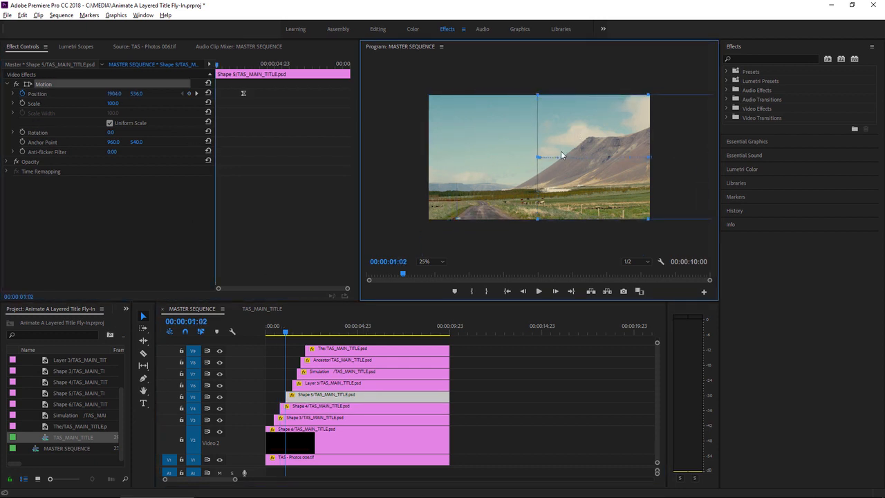
Shift the Layer 3 glow down out of the frame at its clip start, 00:00:01:11, to position about 964, 1328.
left_click(344, 384)
key("Down")
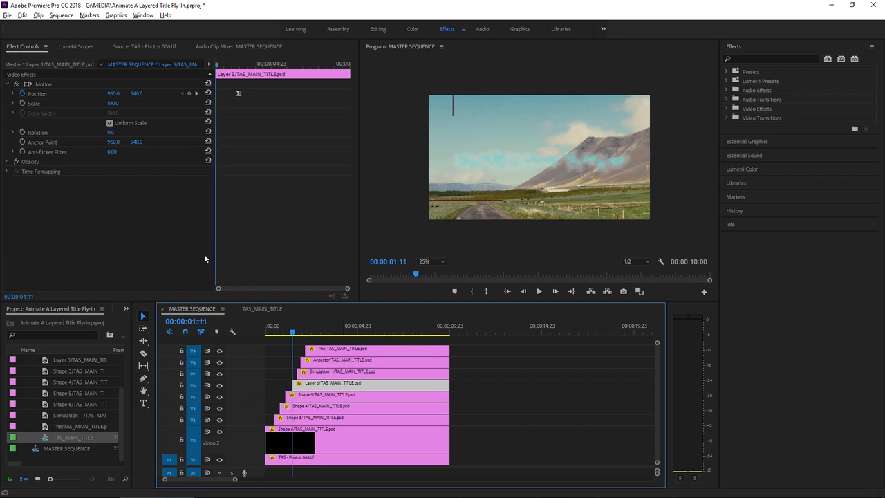
left_click(40, 85)
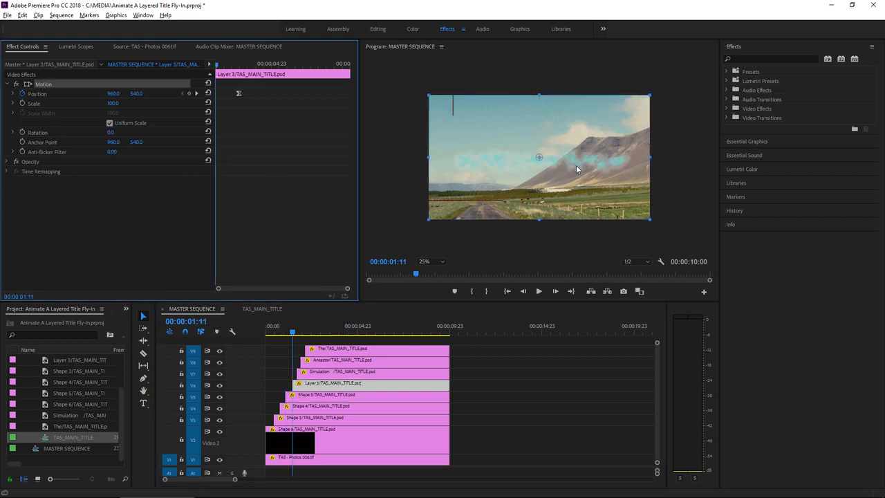
left_click_drag(576, 164, 577, 259)
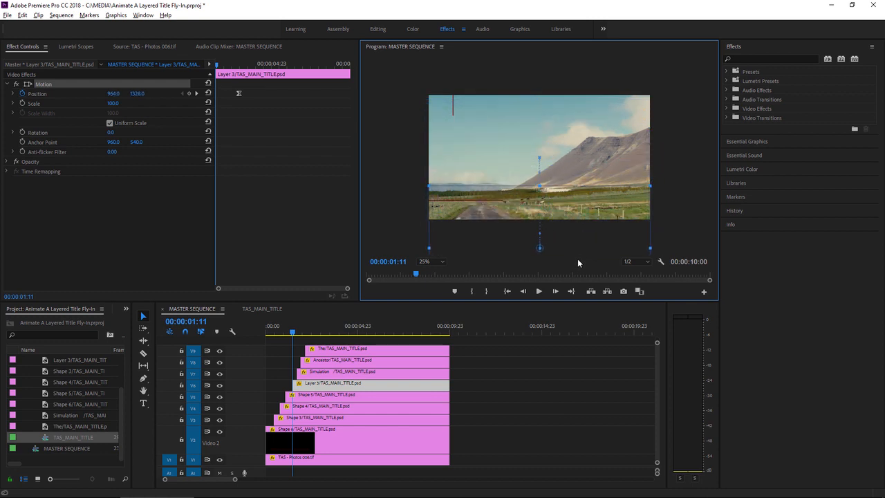
Shift the Simulation layer out past the frame's right edge at its clip start, 00:00:01:17, to position about 1868, 532.
left_click(339, 375)
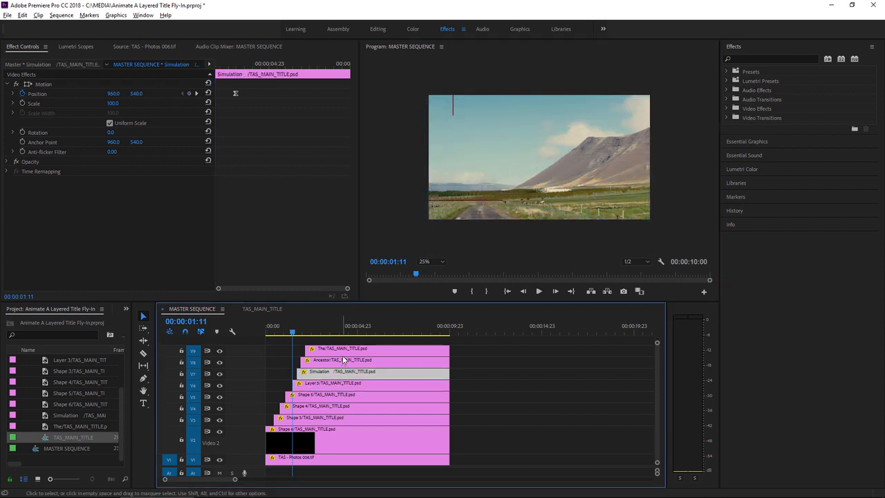
key("Down")
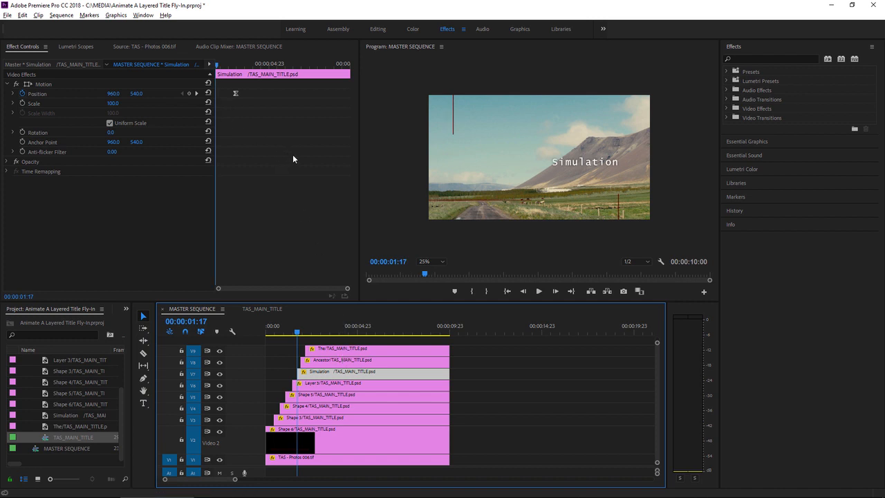
left_click(55, 85)
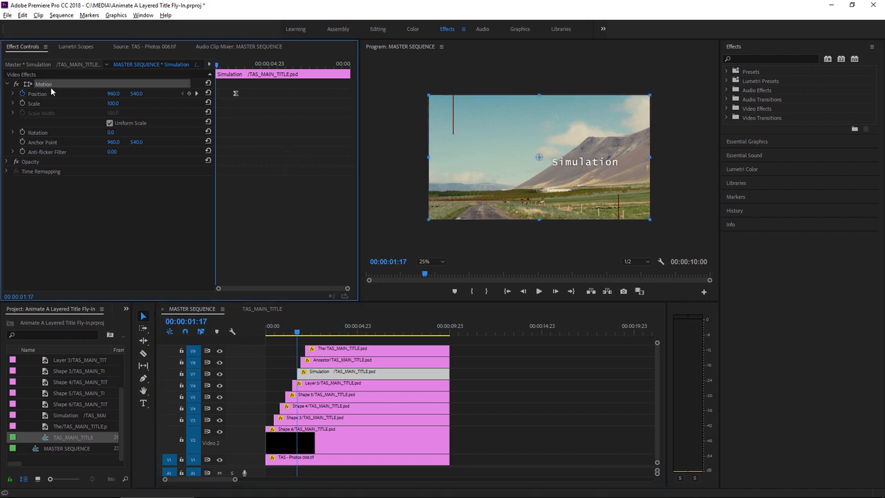
left_click(550, 191)
left_click_drag(551, 191, 608, 195)
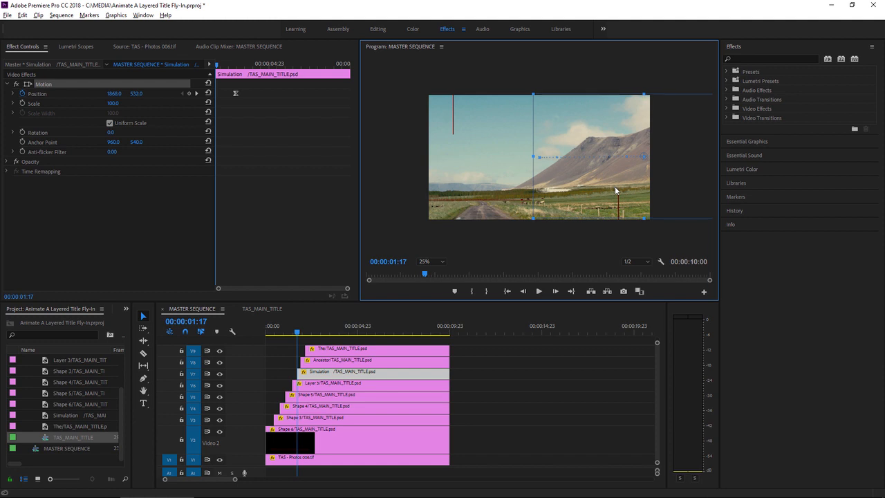
Move the Ancestor layer up out of the frame at its clip start, 00:00:01:22.
left_click(380, 361)
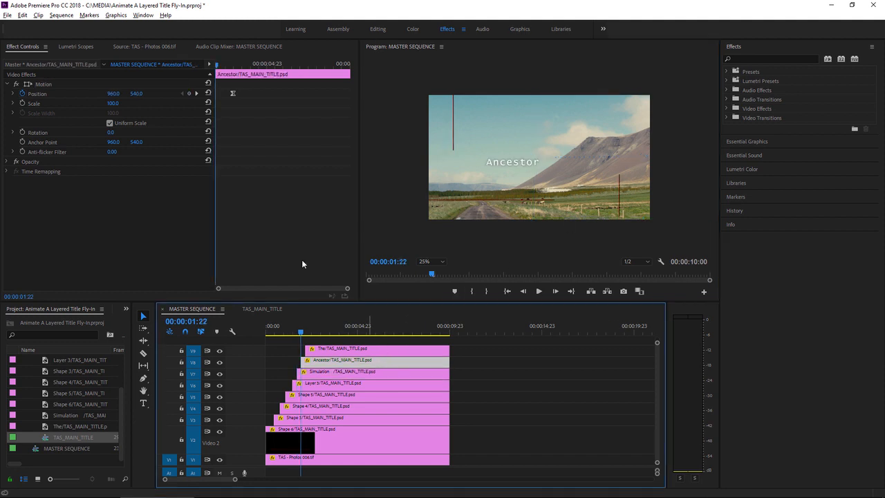
left_click(43, 84)
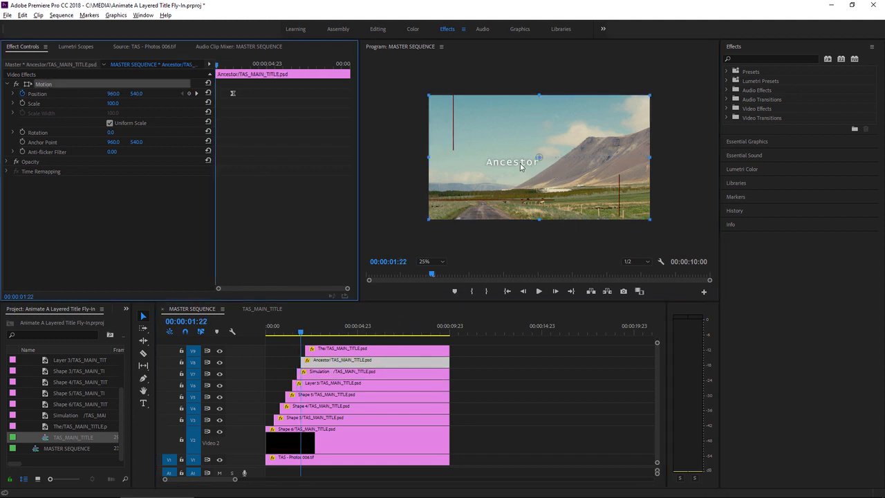
left_click_drag(520, 163, 516, 71)
Shift the The layer out past the frame's left edge at its clip start, 00:00:02:04, to position about 120, 560.
left_click(381, 350)
key("Down")
left_click(43, 83)
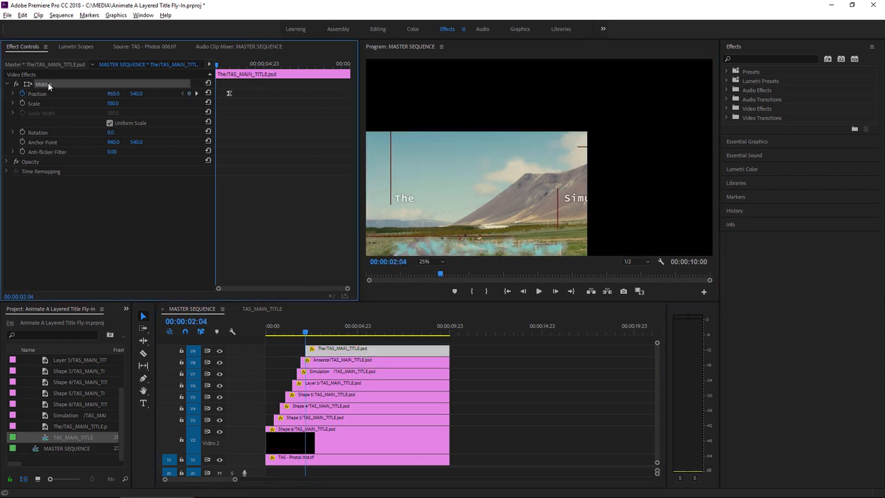
left_click_drag(491, 177, 392, 177)
Fit the program preview to its window and play the title animation from 00:00:00:00 until all layers have flown in.
left_click_drag(312, 322, 247, 332)
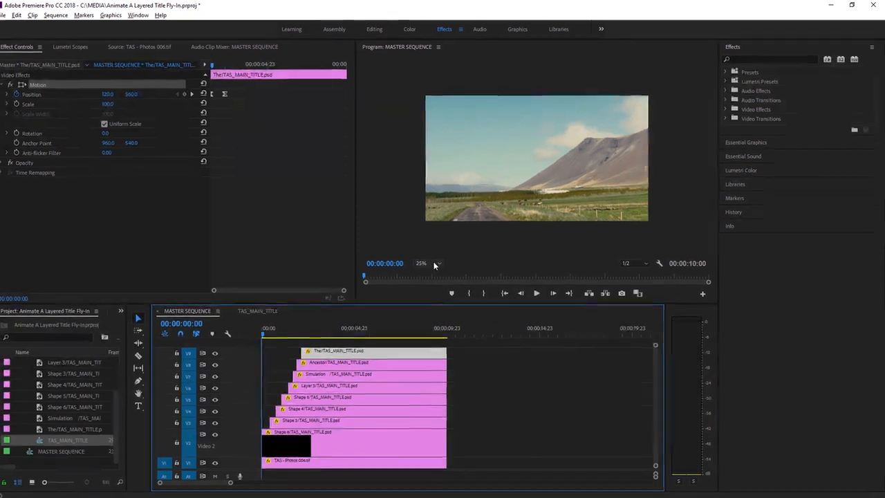
left_click(430, 261)
left_click(426, 272)
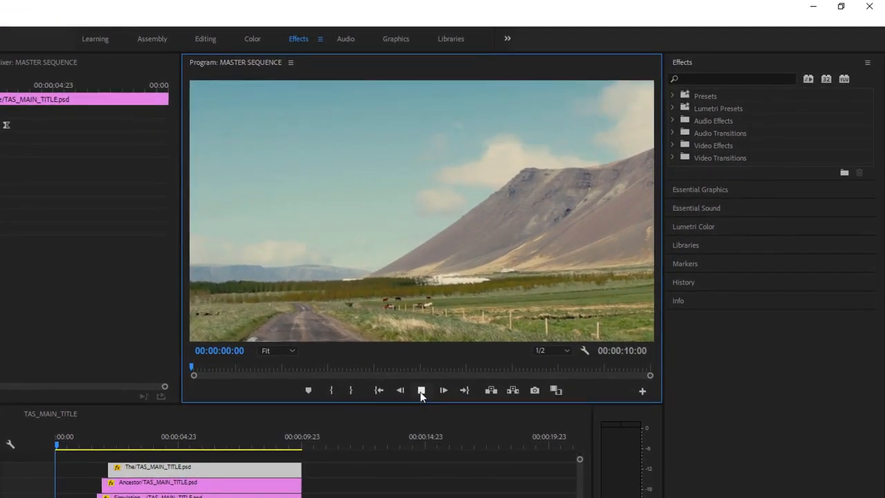
left_click(427, 386)
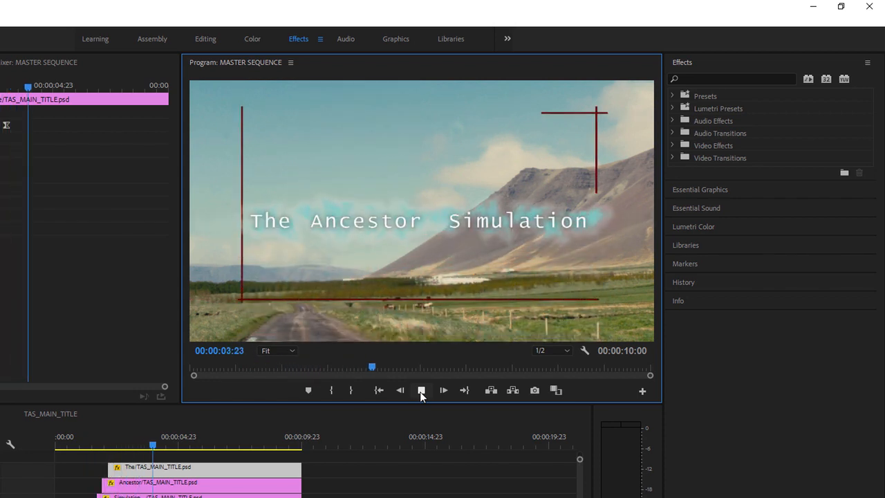
left_click(421, 390)
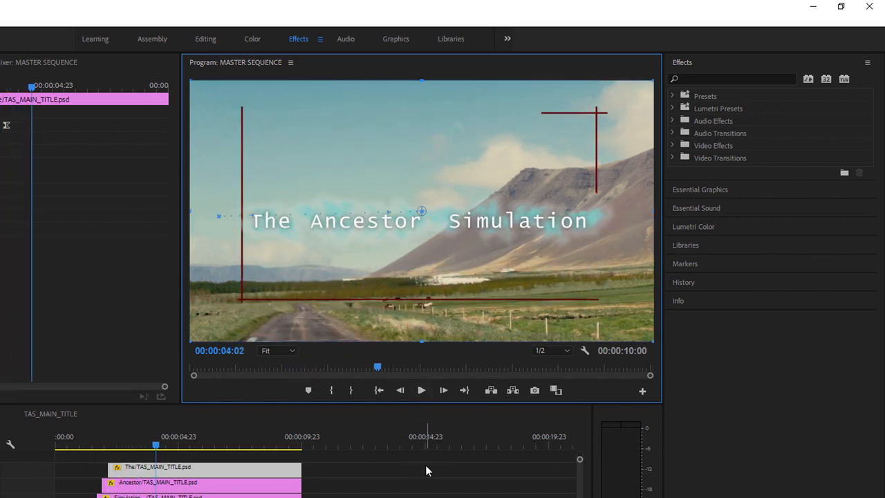